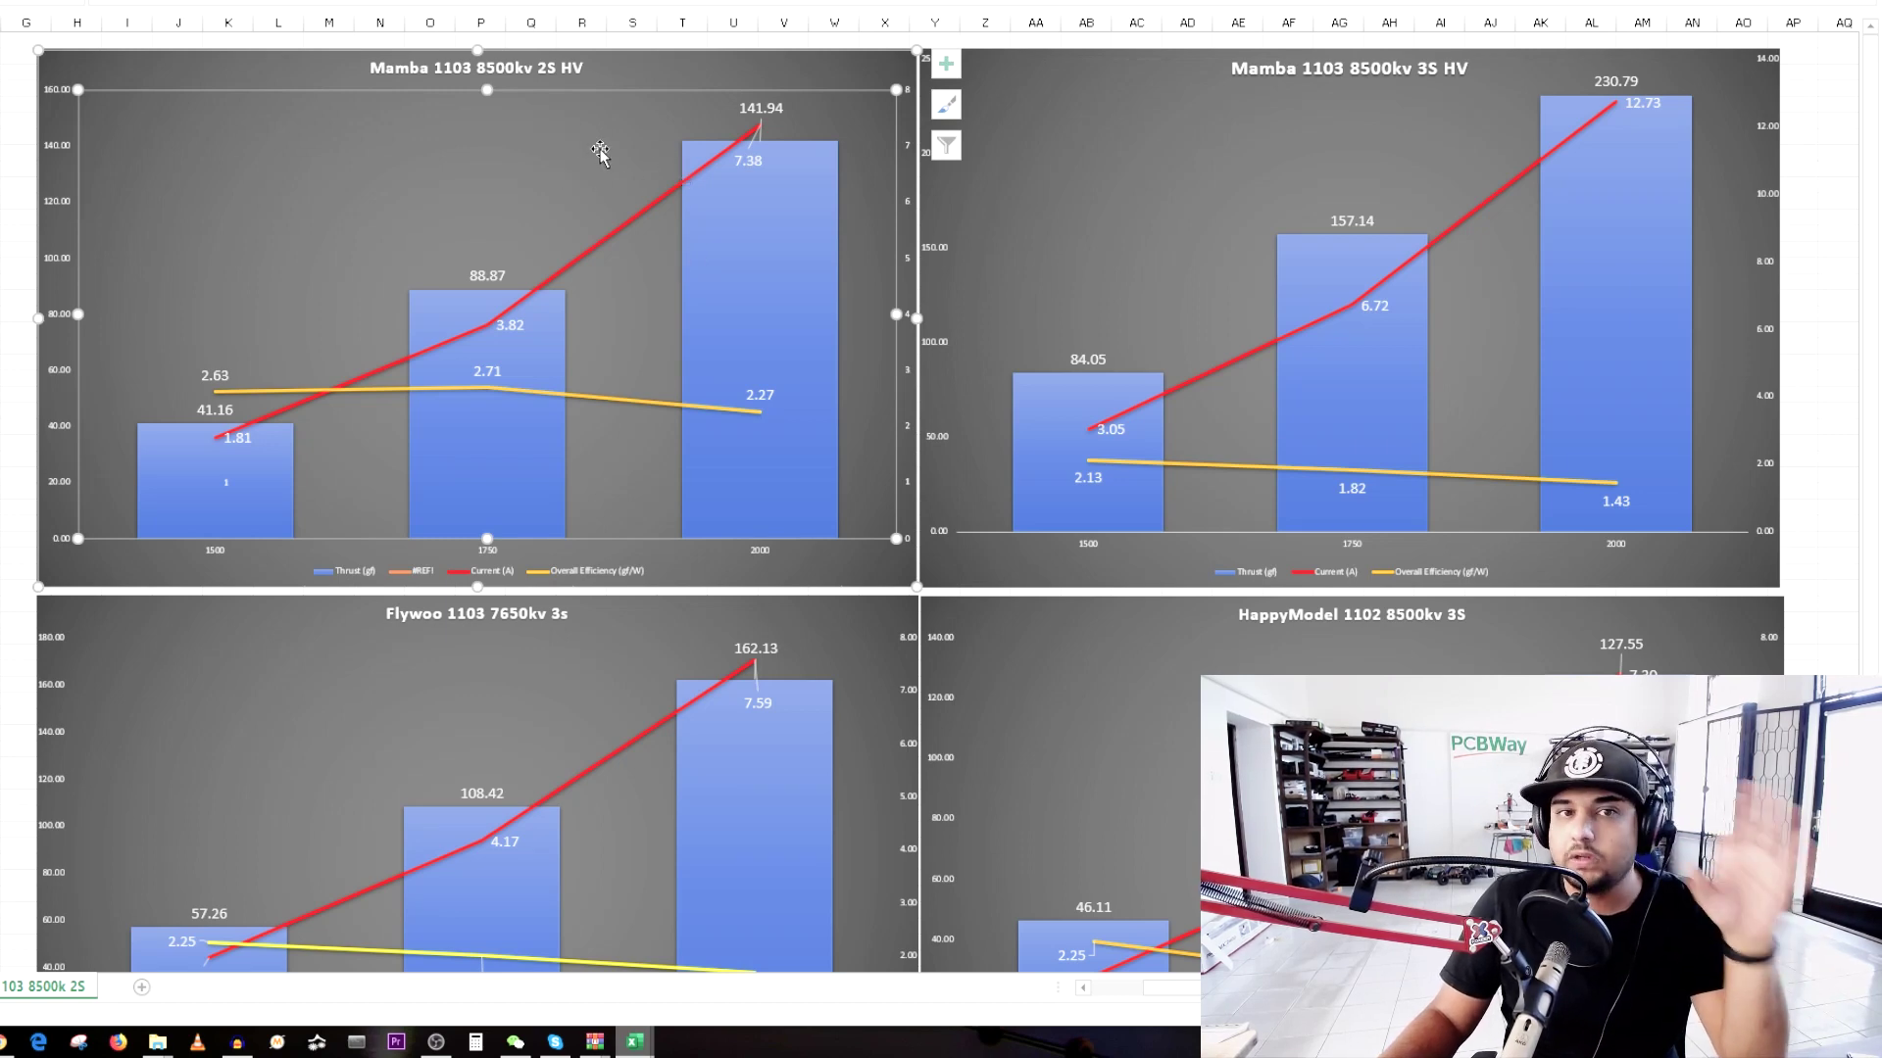
Inspect the Mamba 2S HV chart's 1750 and 2000 thrust bars, current line and efficiency line.
left_click(1408, 231)
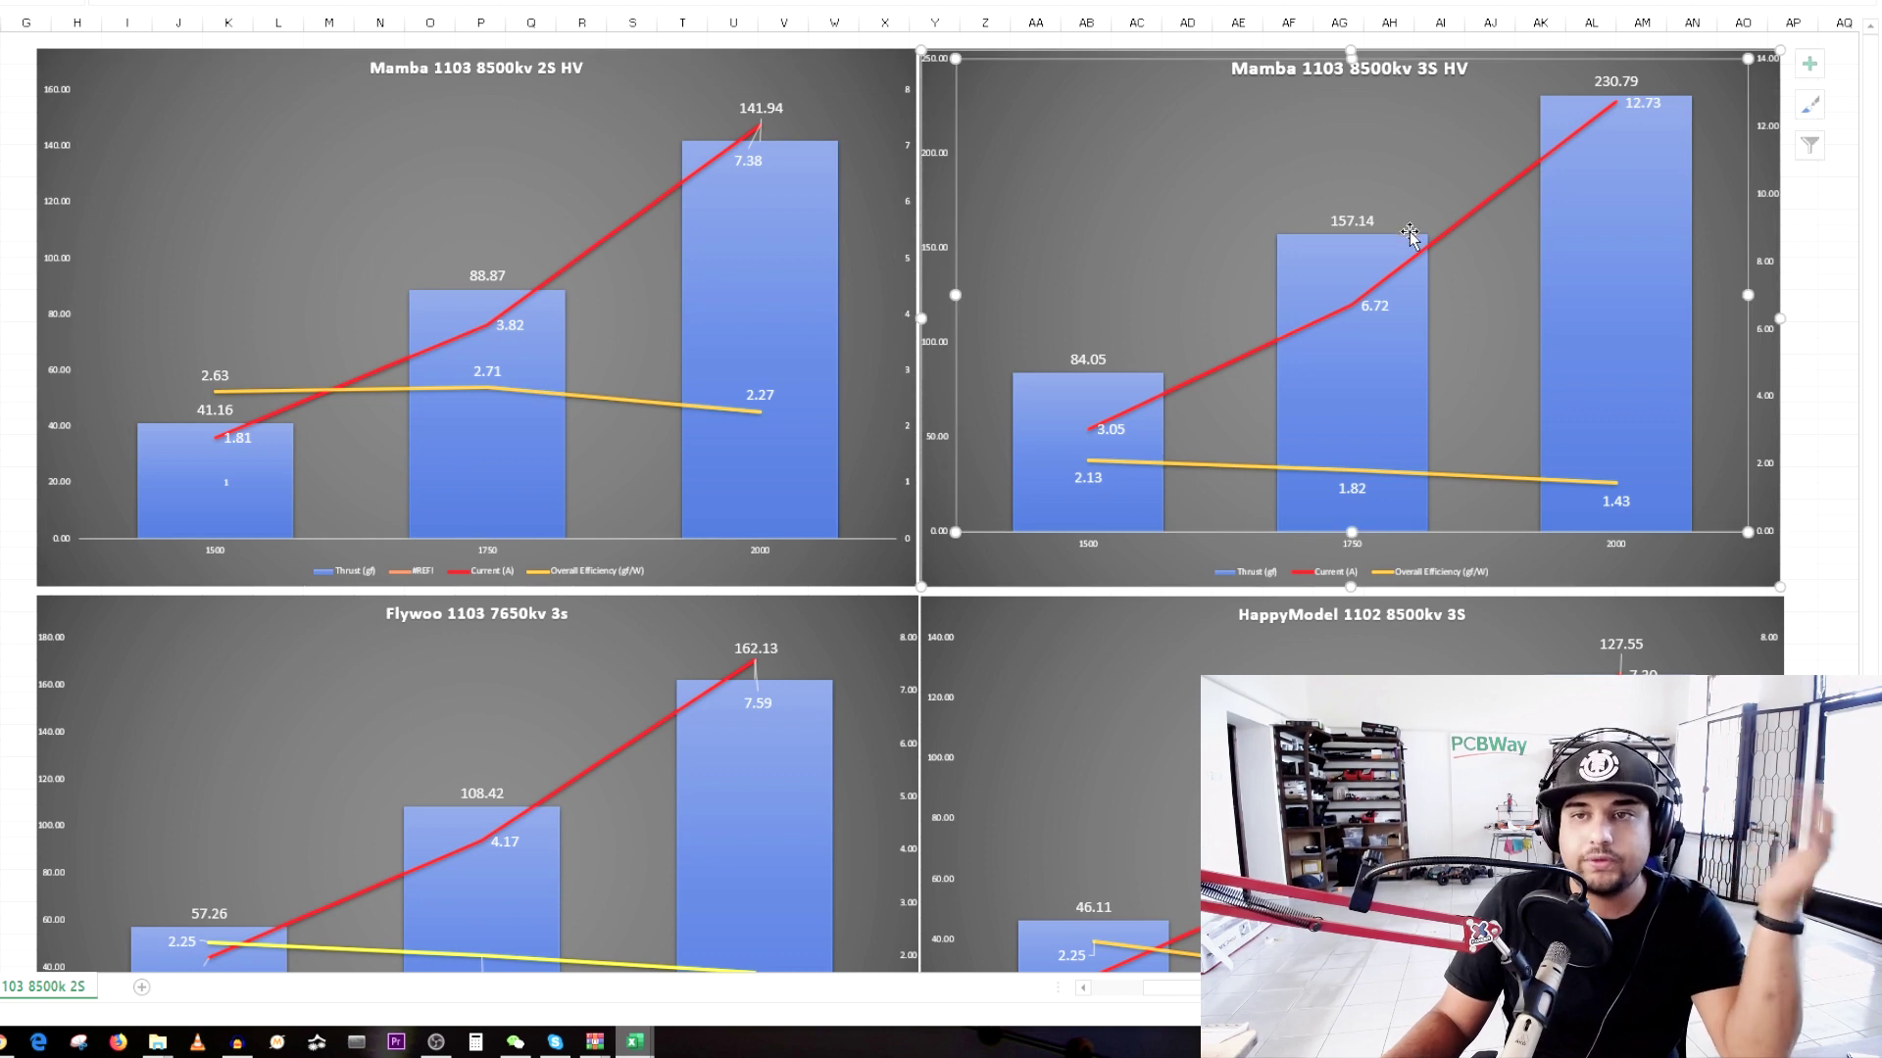
left_click(764, 266)
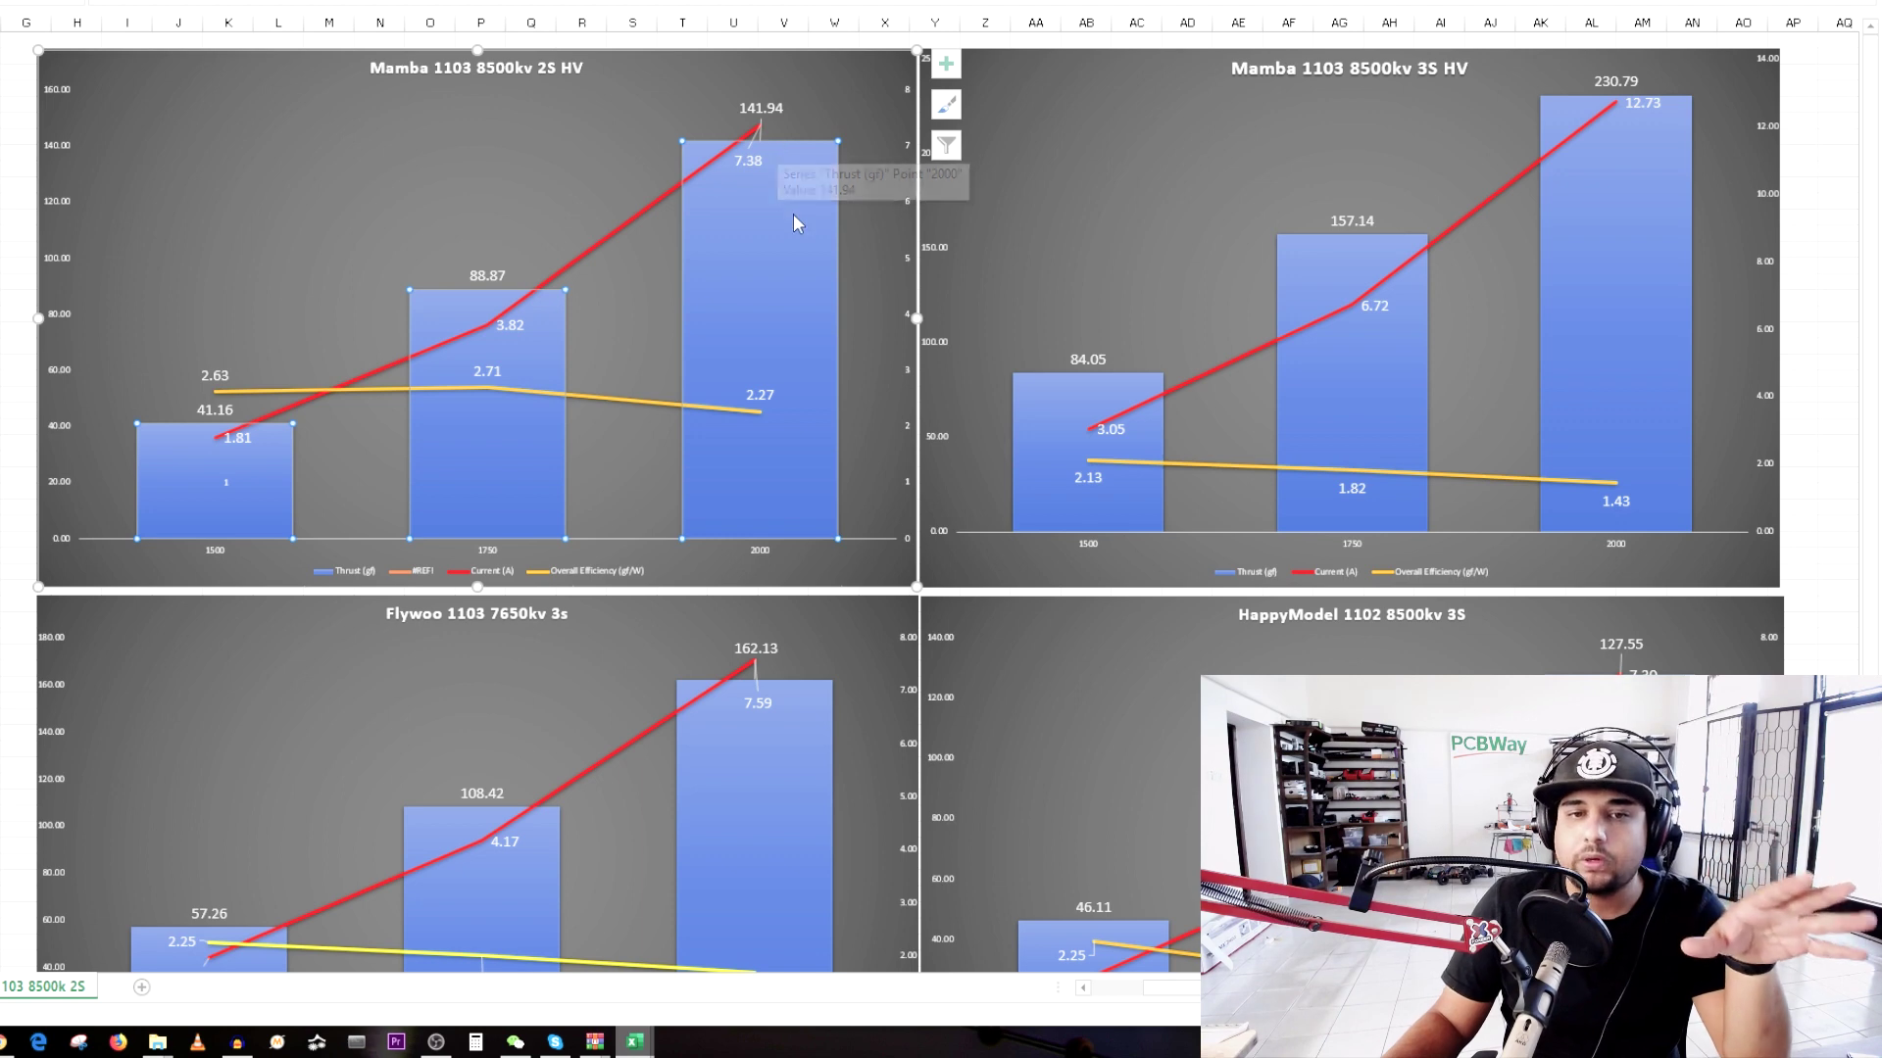
left_click(537, 343)
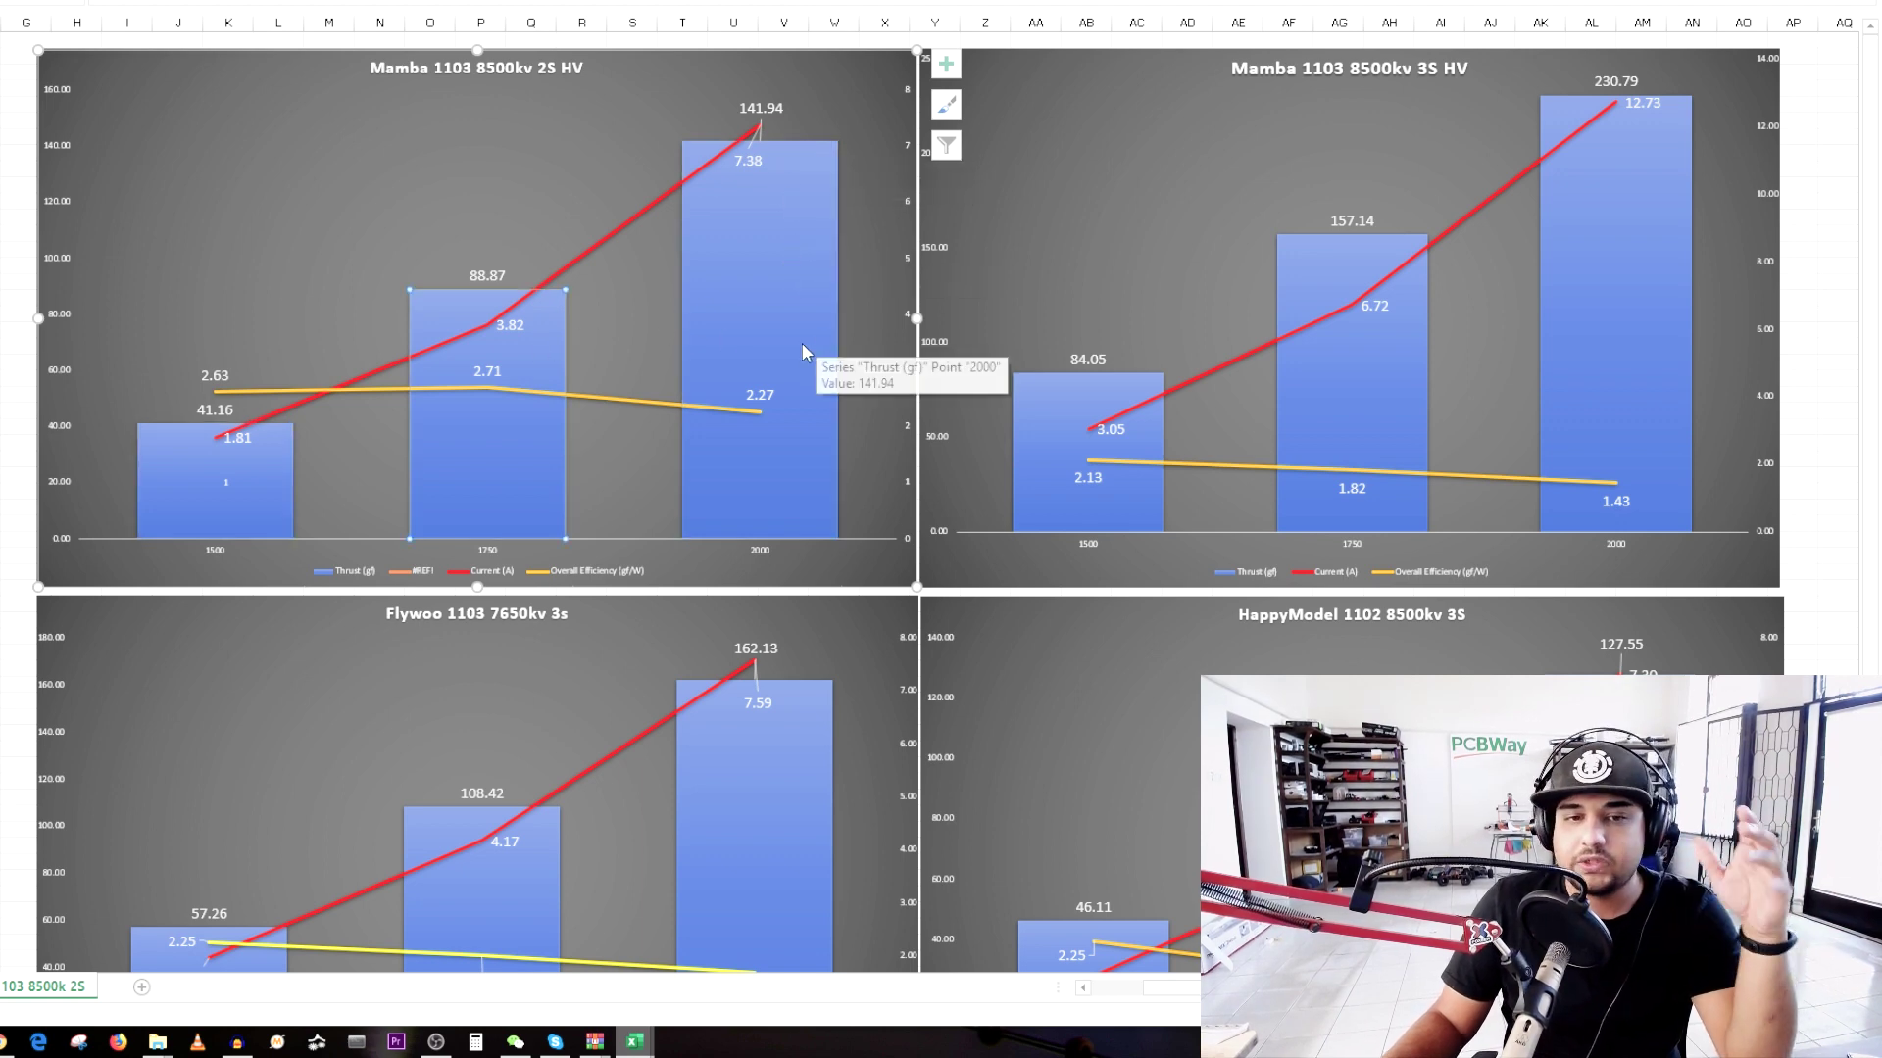
left_click(798, 263)
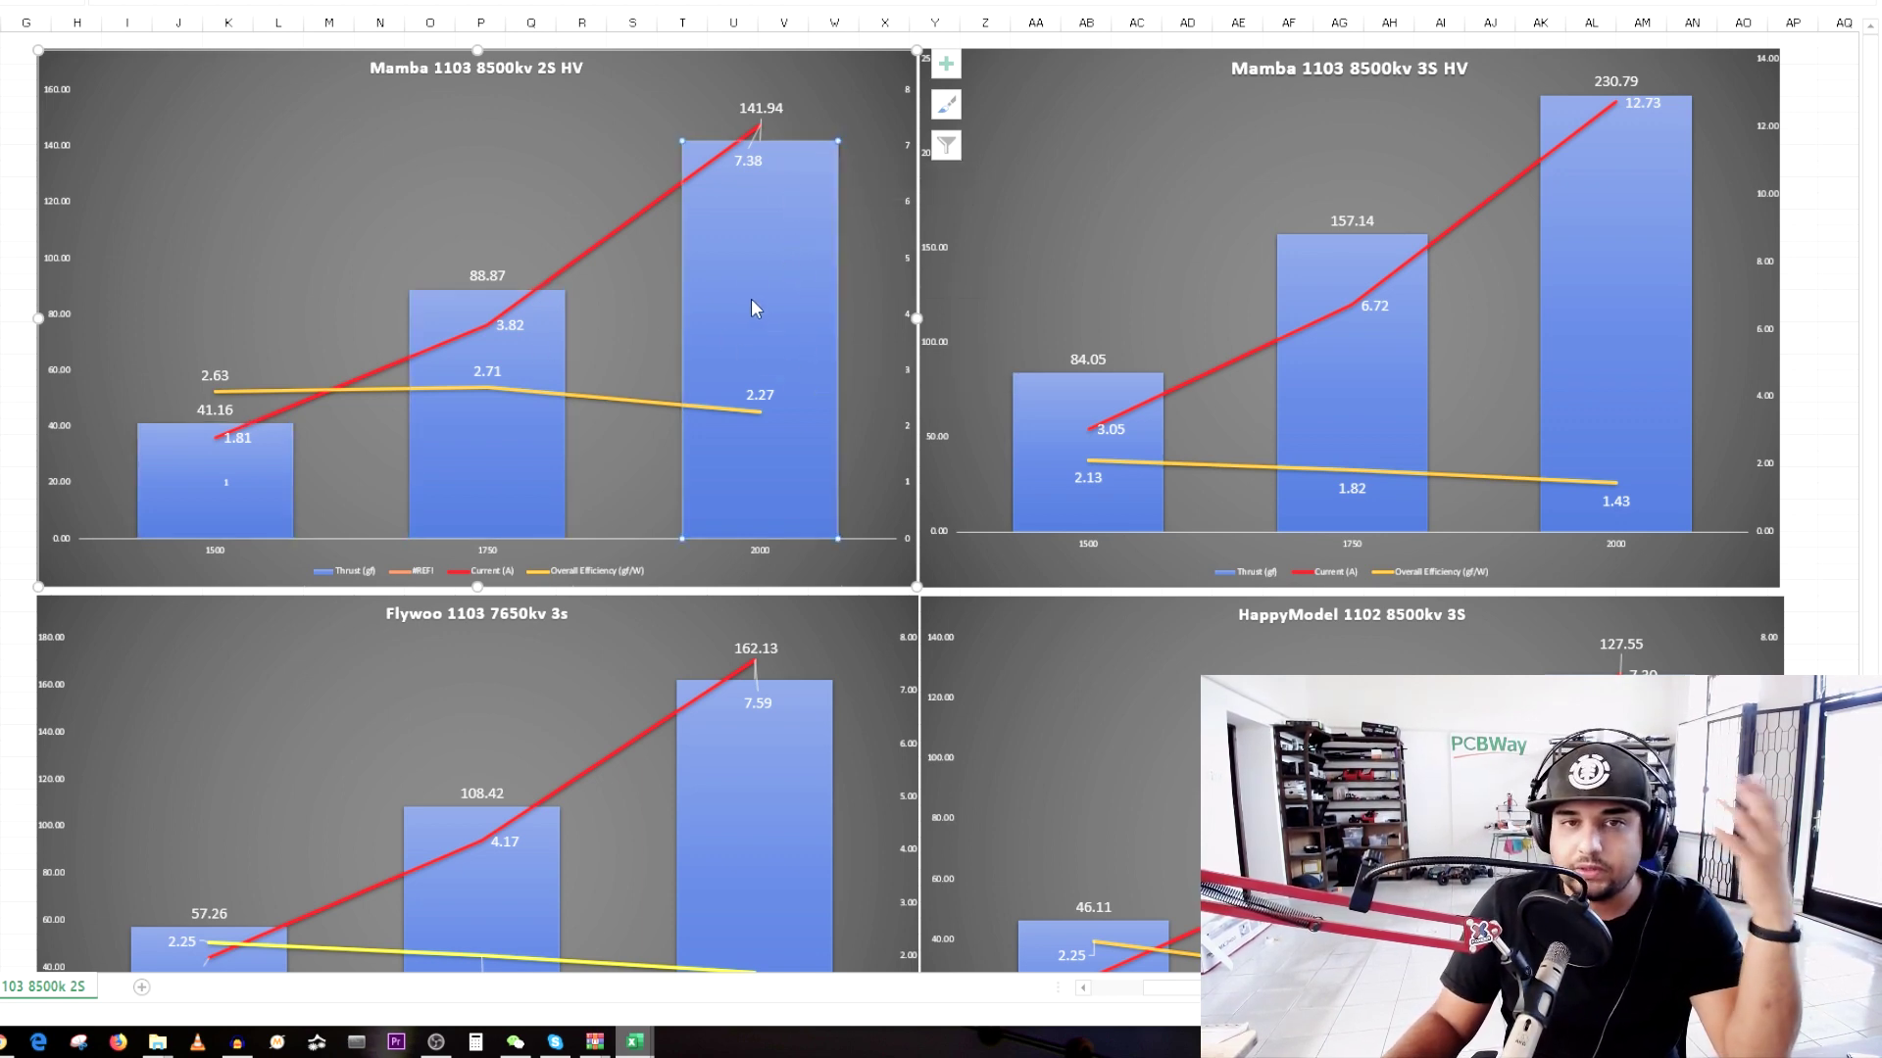
left_click(601, 245)
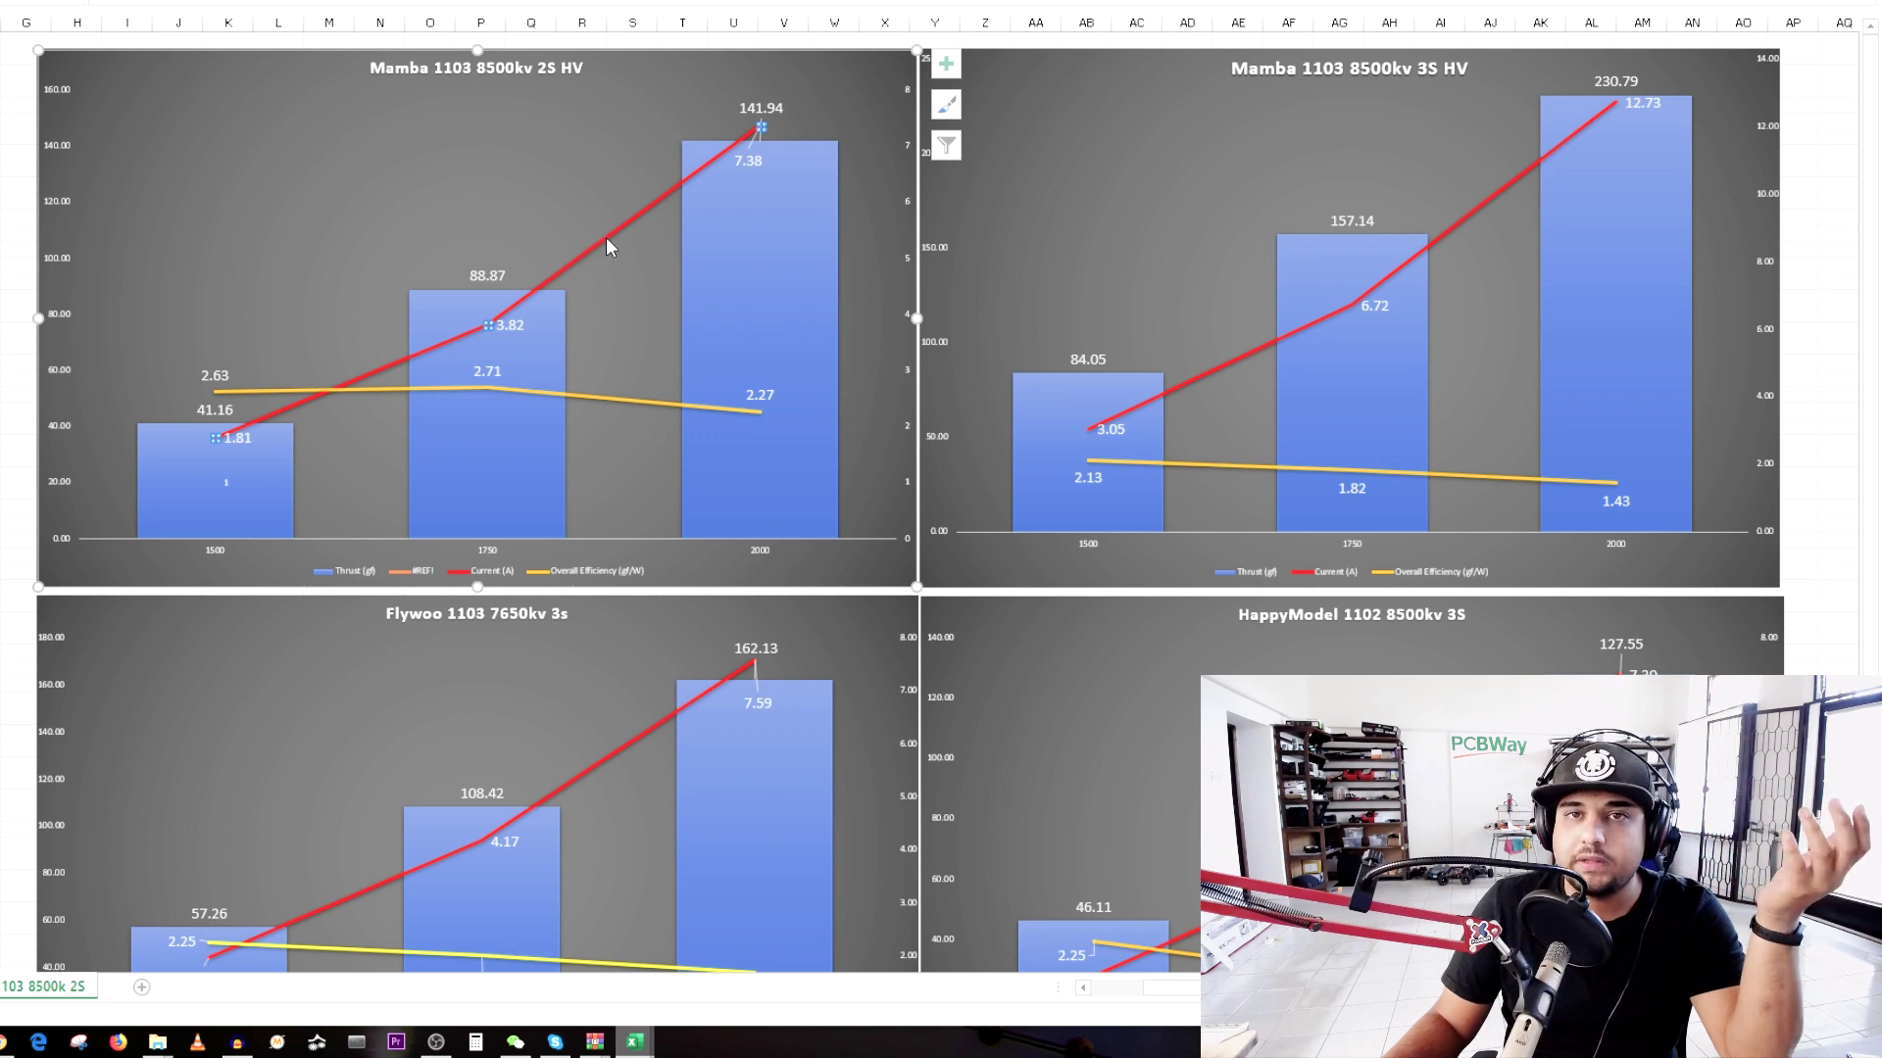
left_click(597, 402)
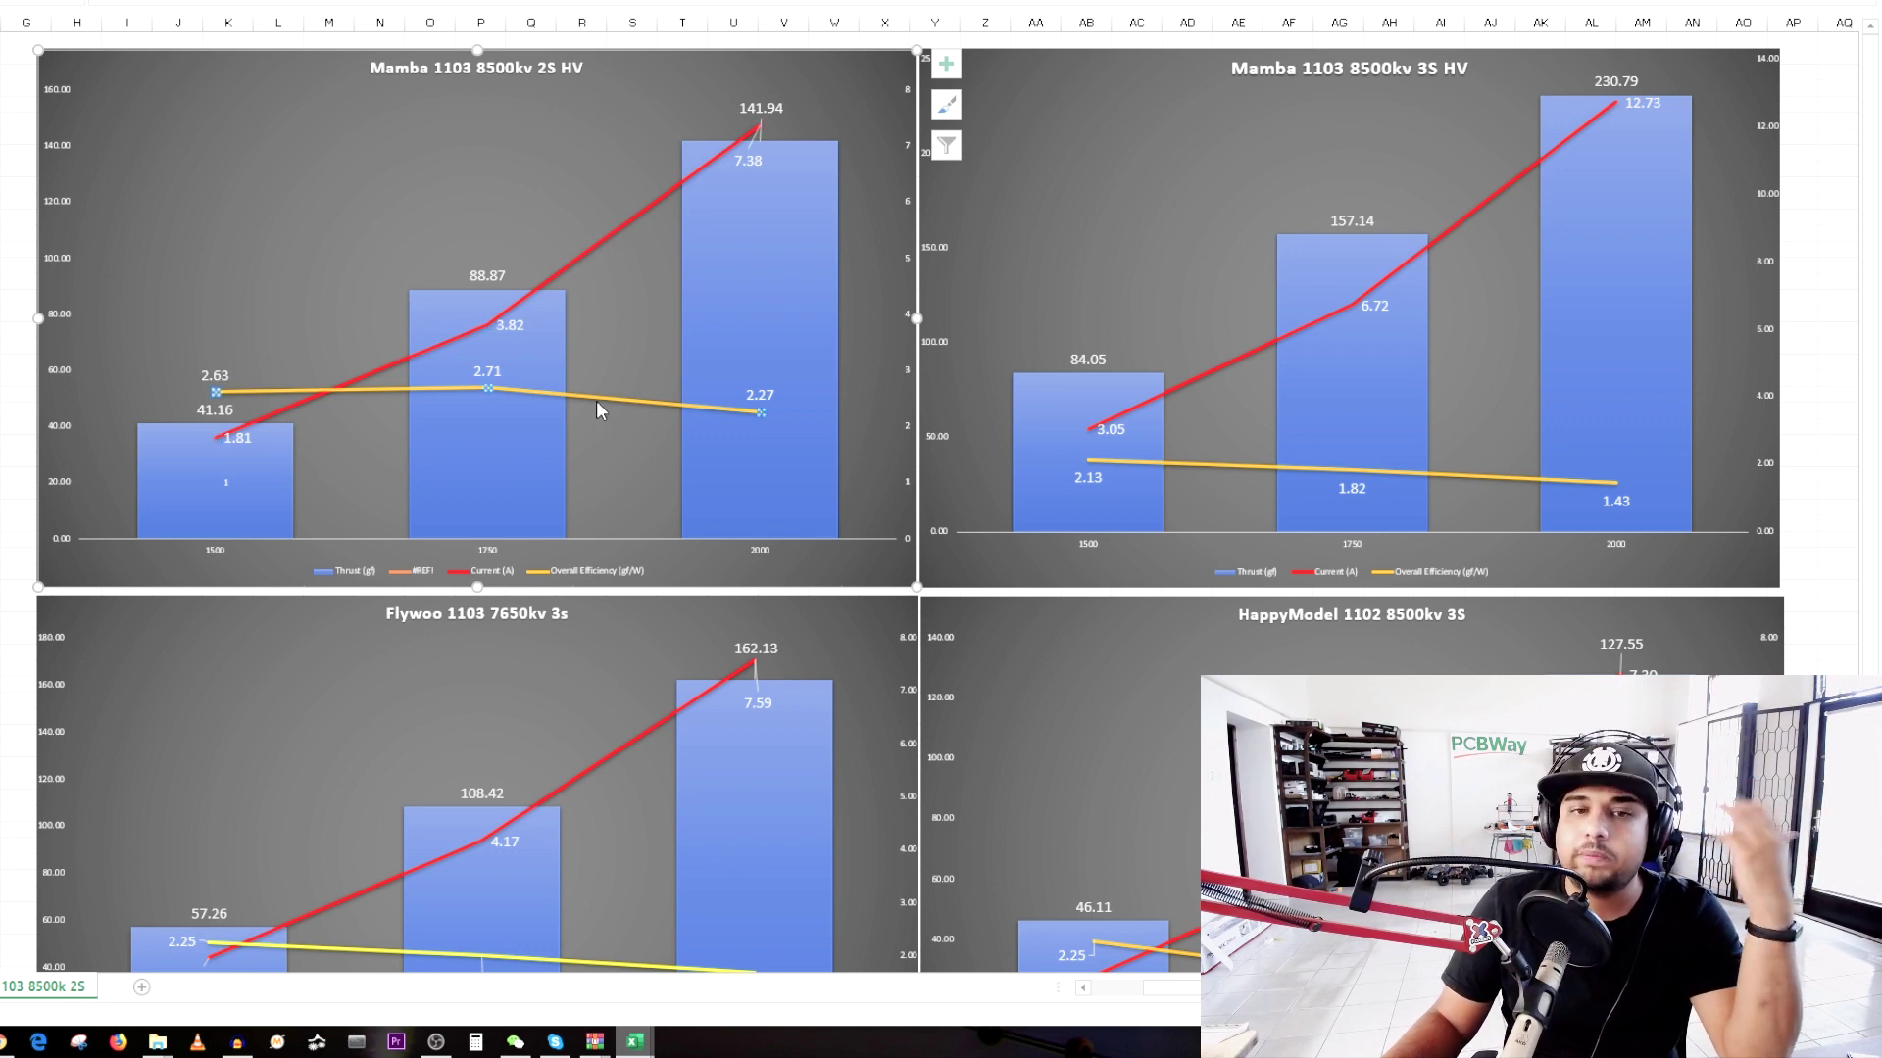
Compare the 2S chart's 1750 thrust bar with its 141.94 thrust bar at 2000.
mouse_move(730, 429)
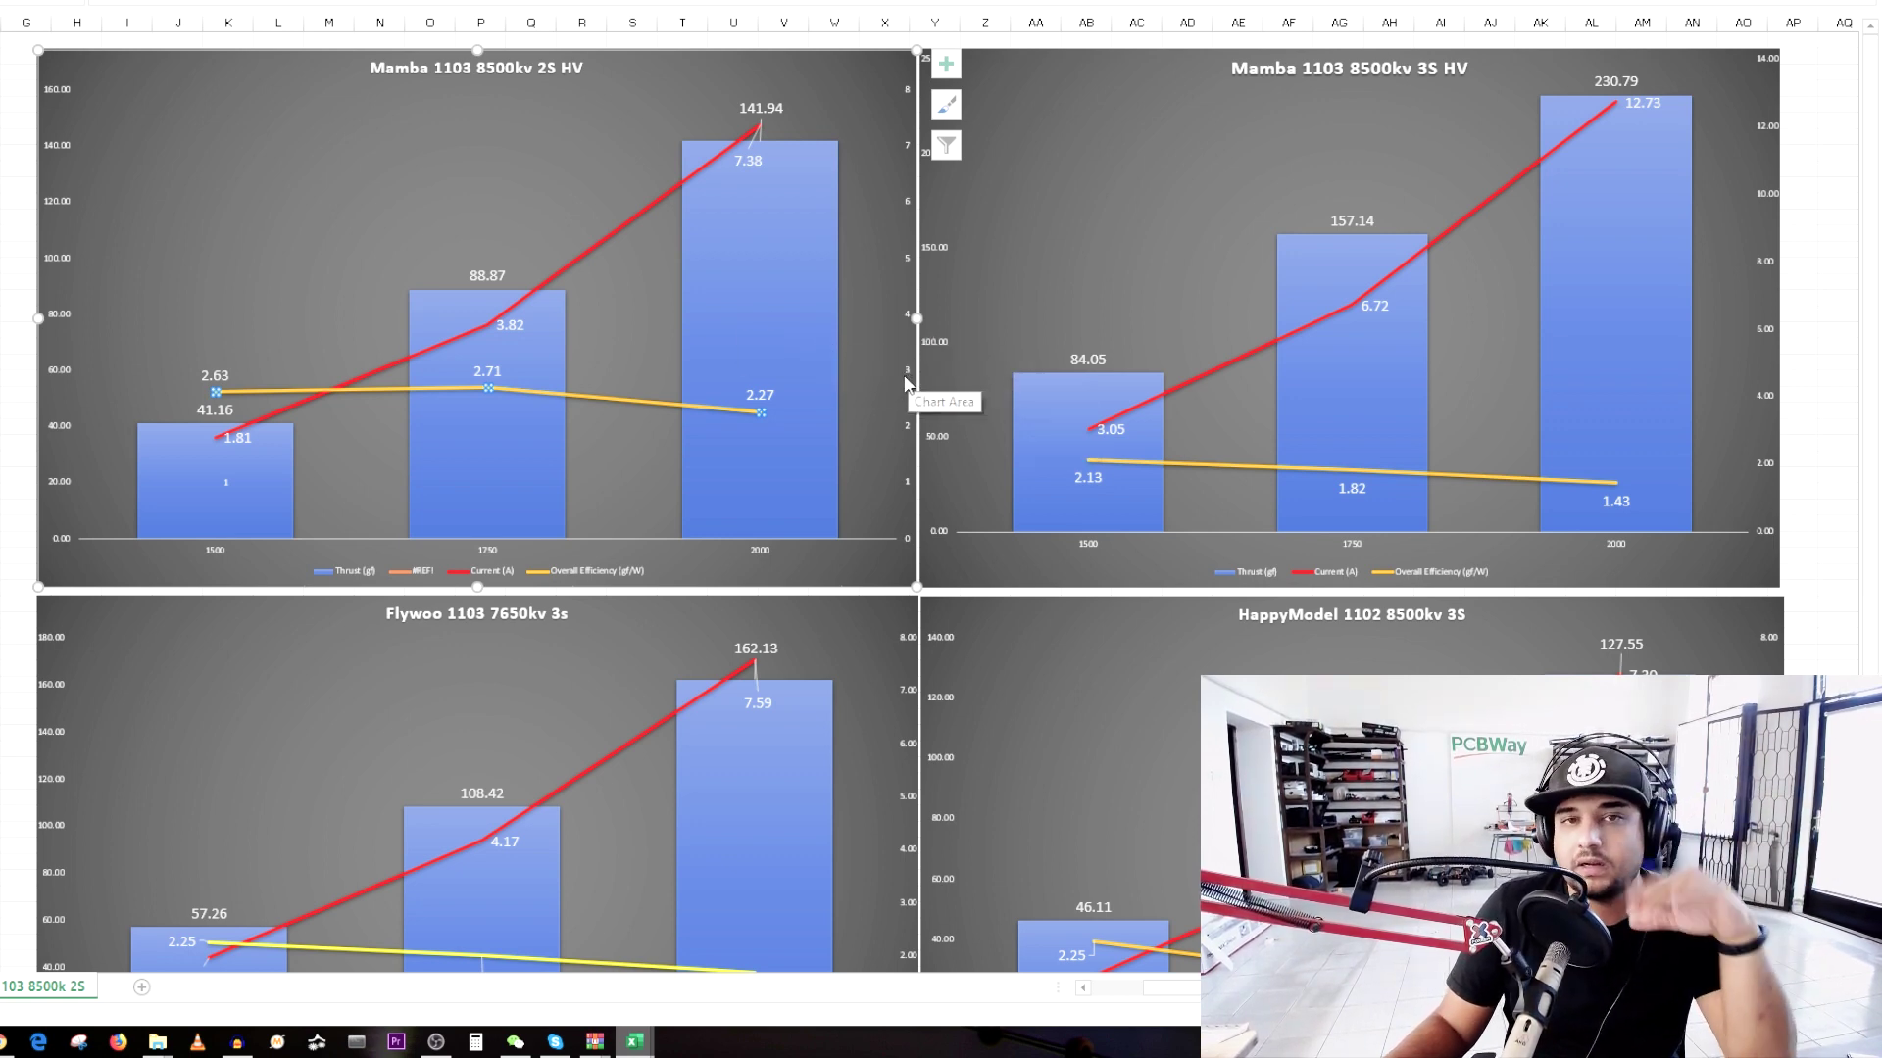
left_click(638, 302)
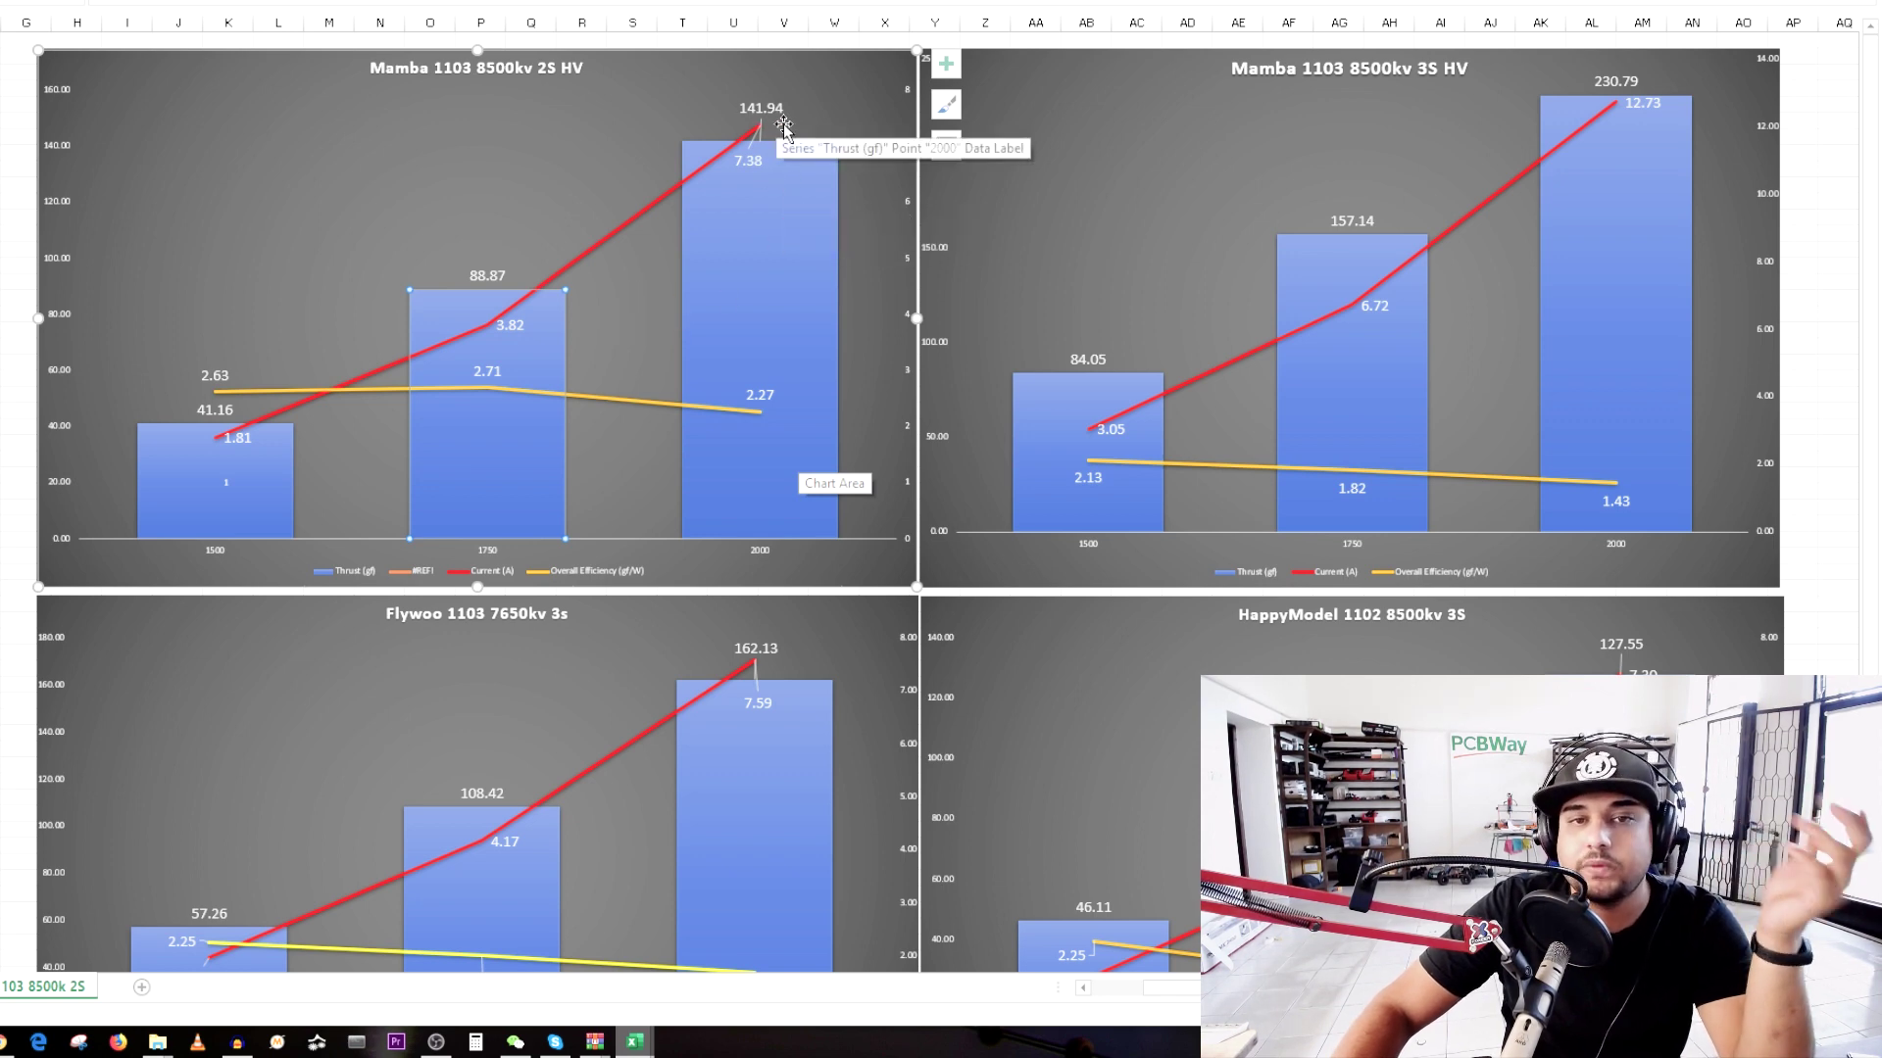
left_click(811, 219)
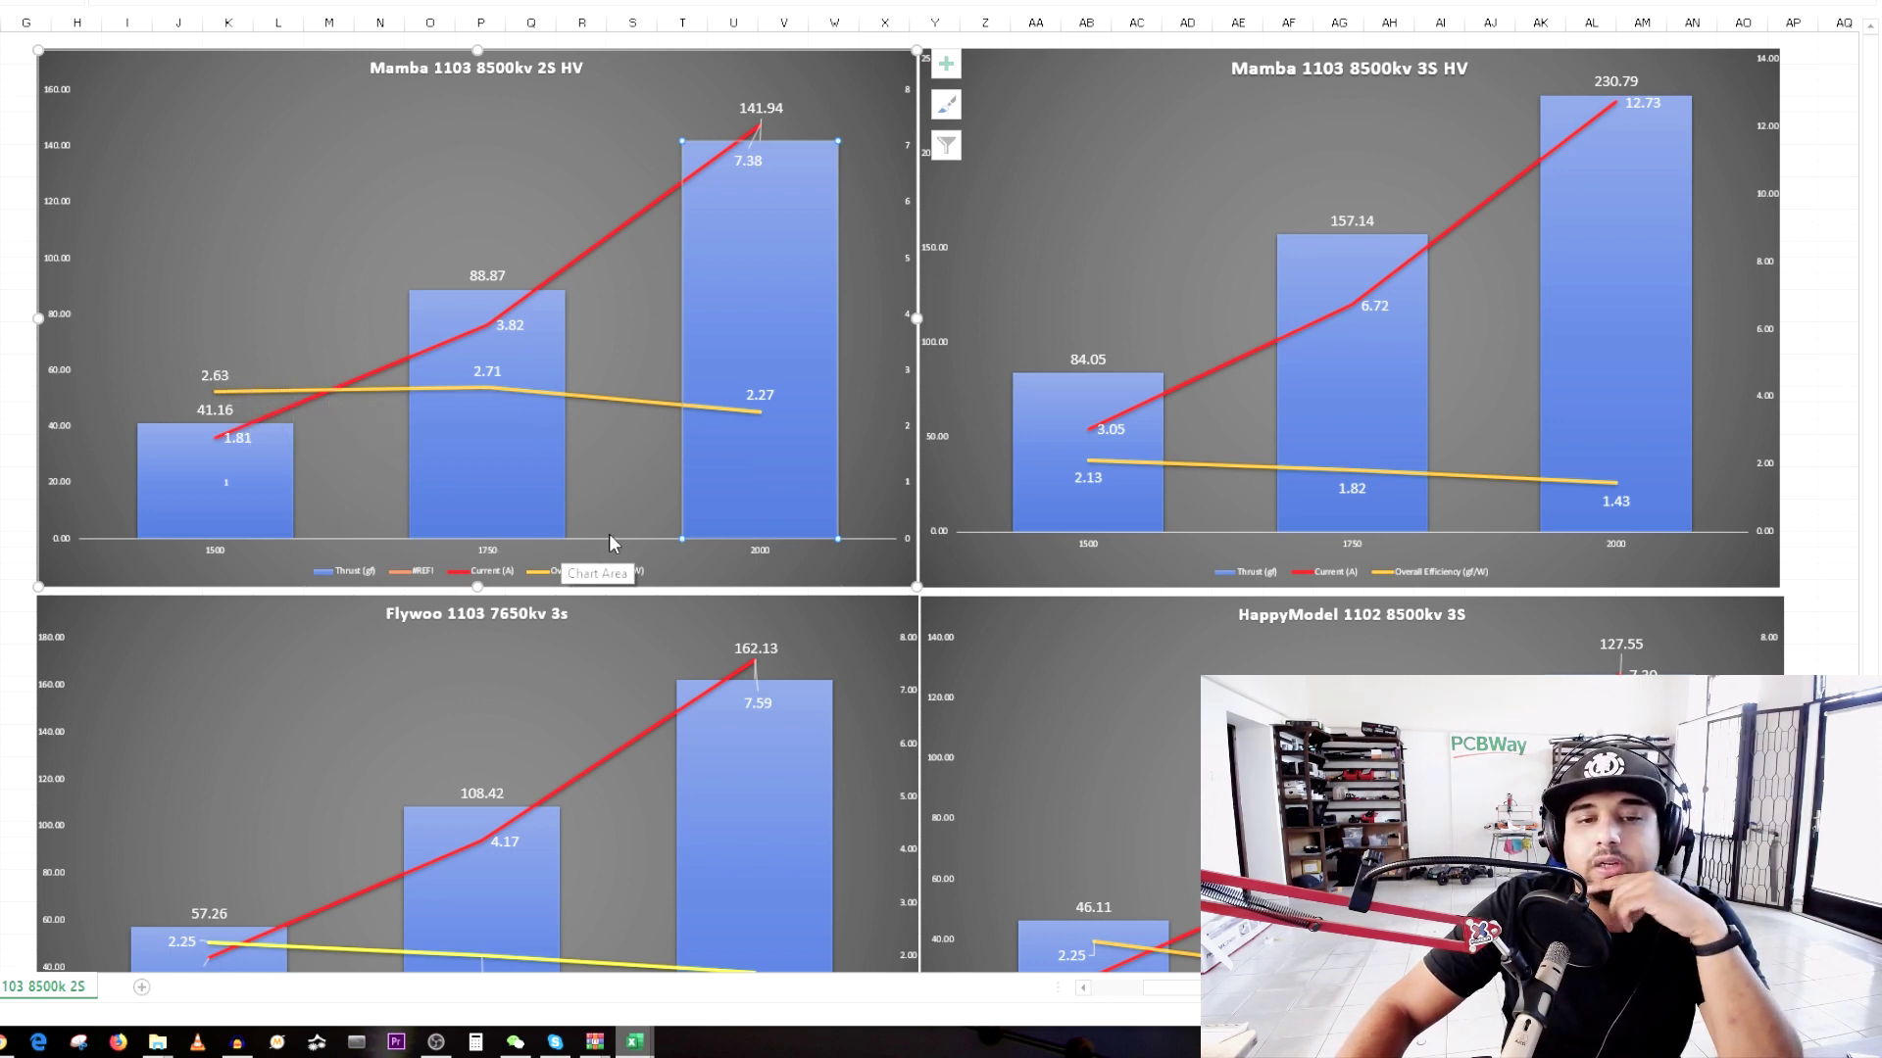
left_click(505, 382)
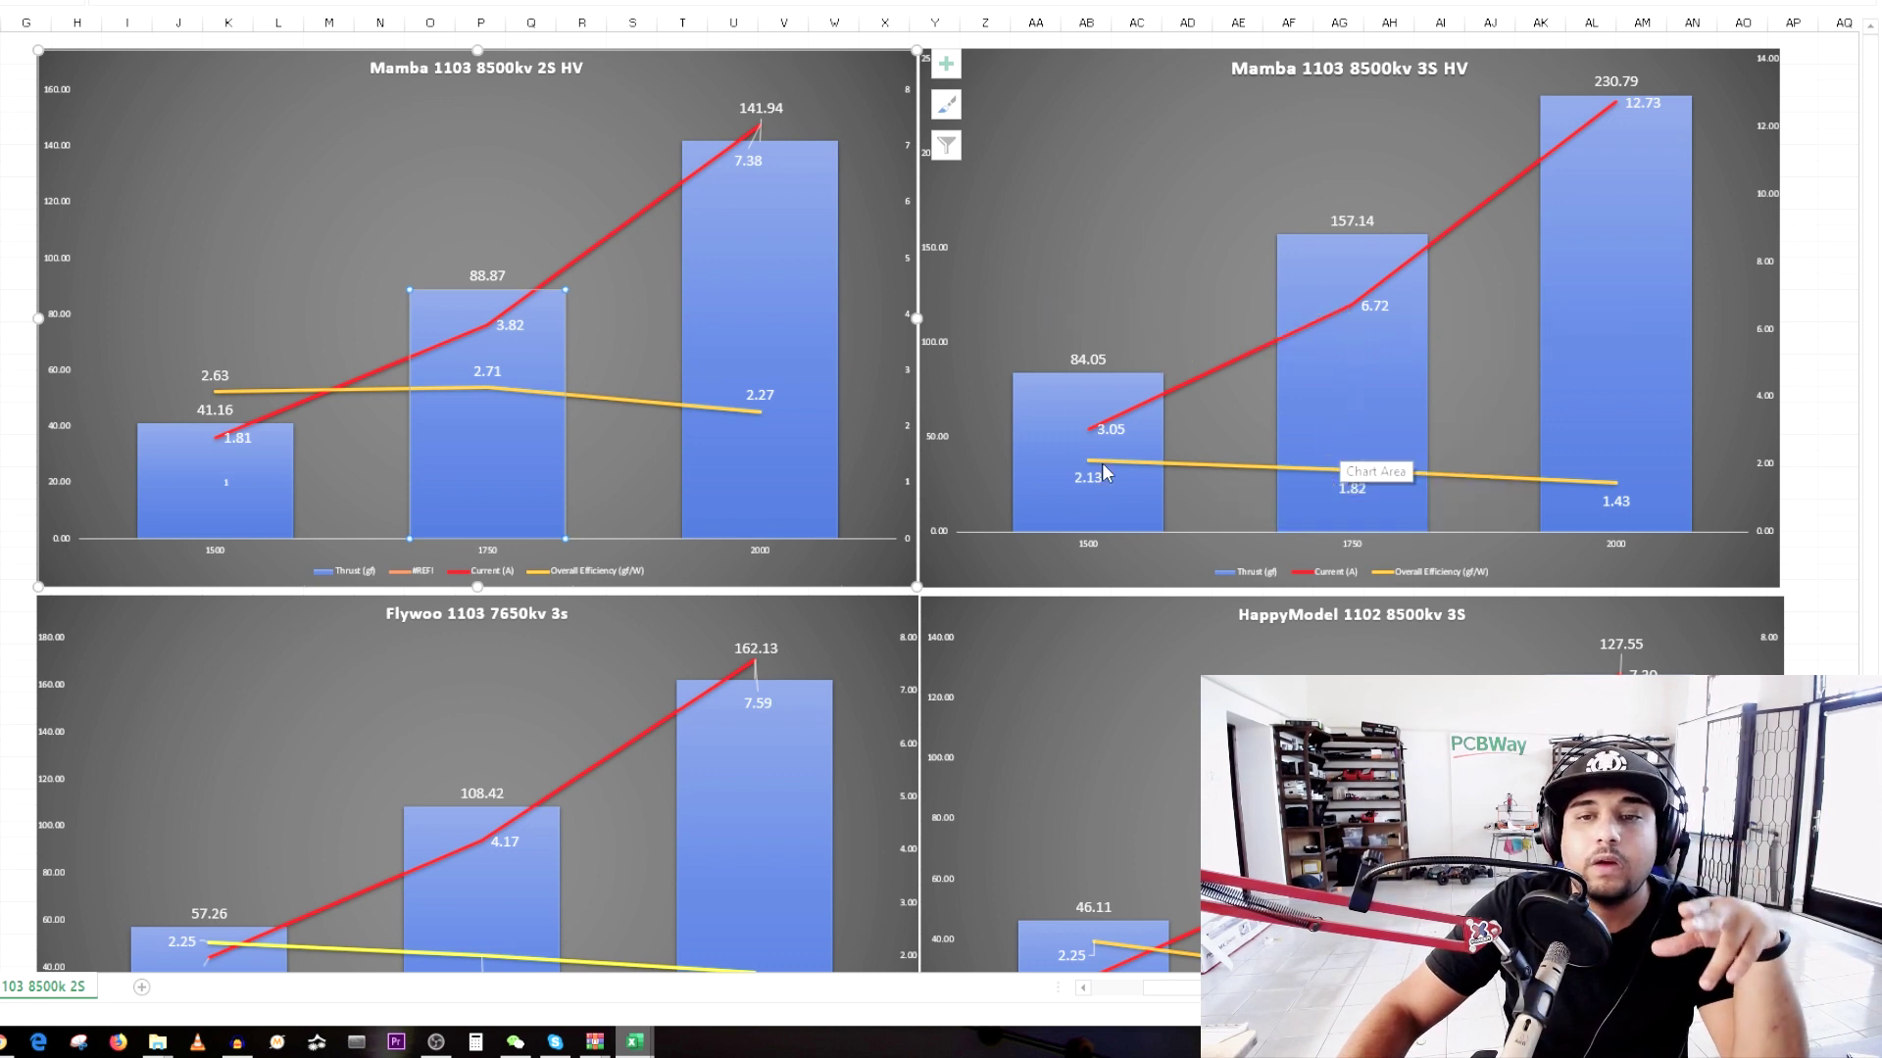
Inspect the 3S HV chart's thrust bars, the 84.05 bar at 1500, and the value labels.
left_click(1102, 495)
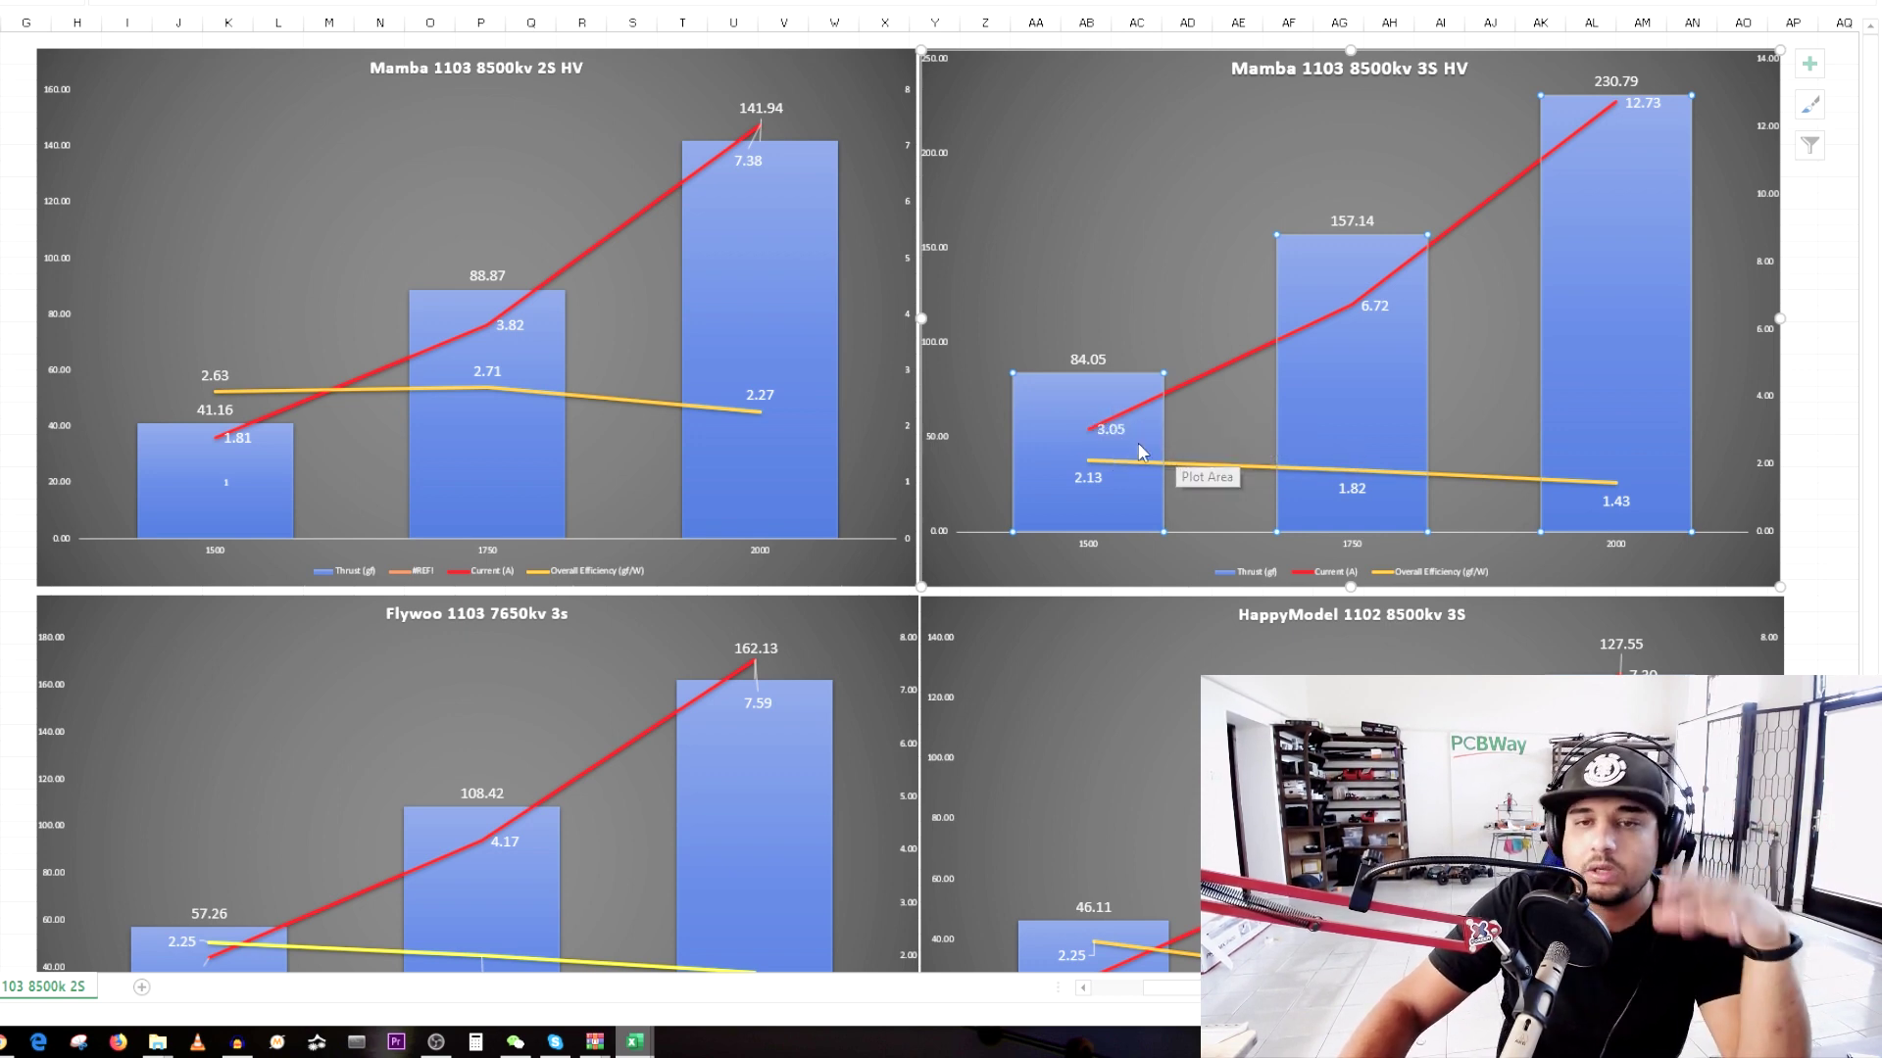
left_click(1089, 390)
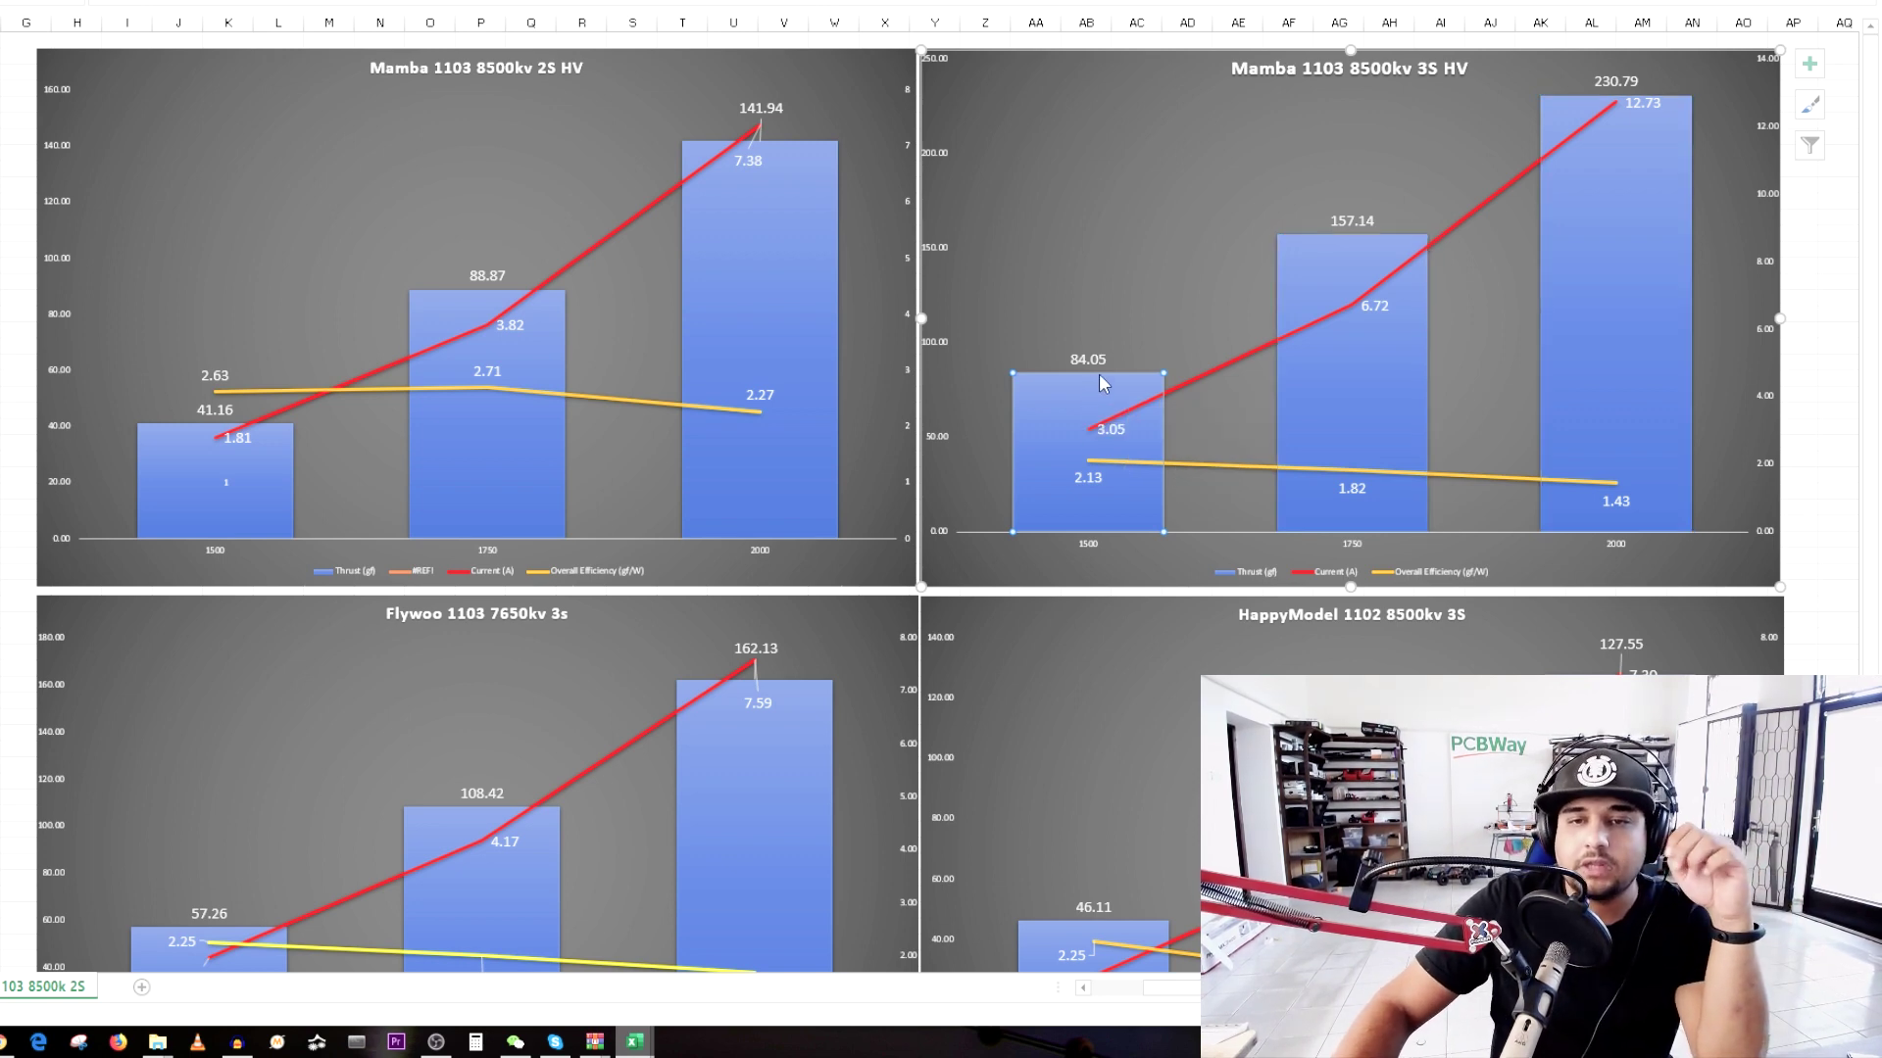
left_click(1082, 363)
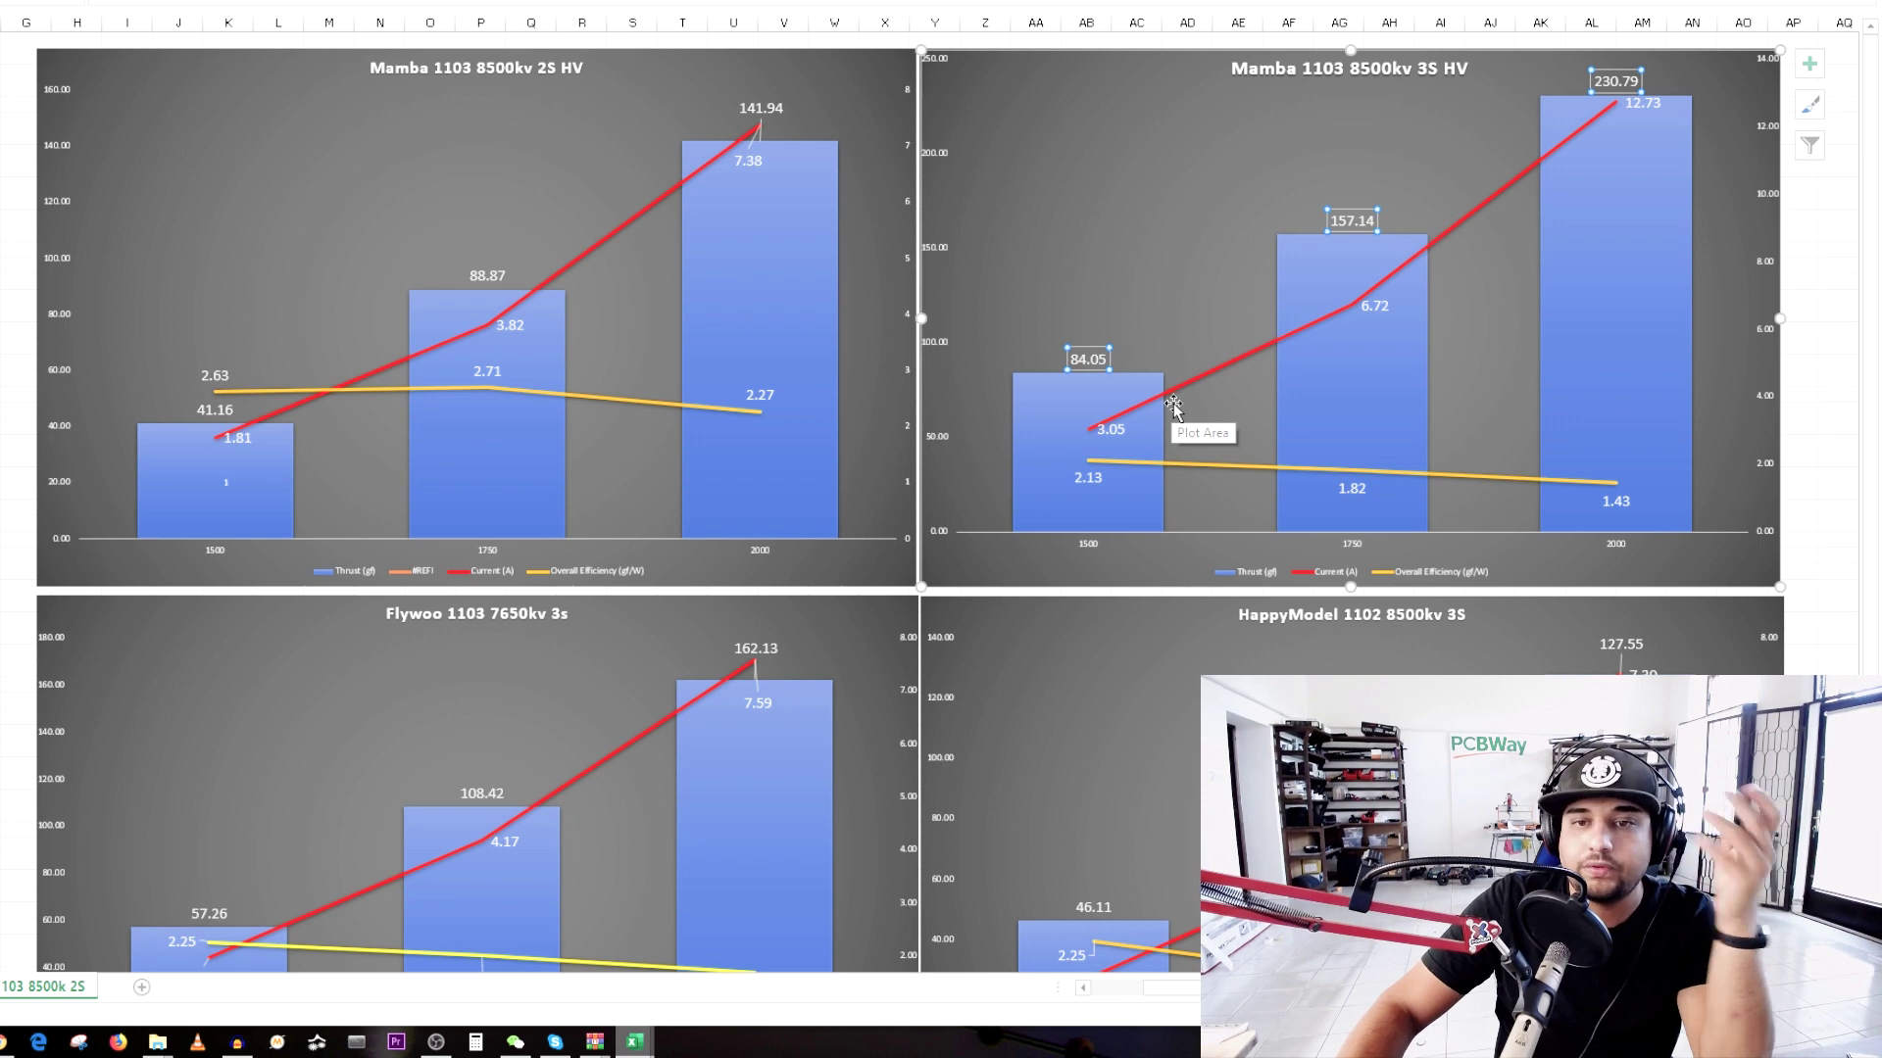
left_click(1106, 430)
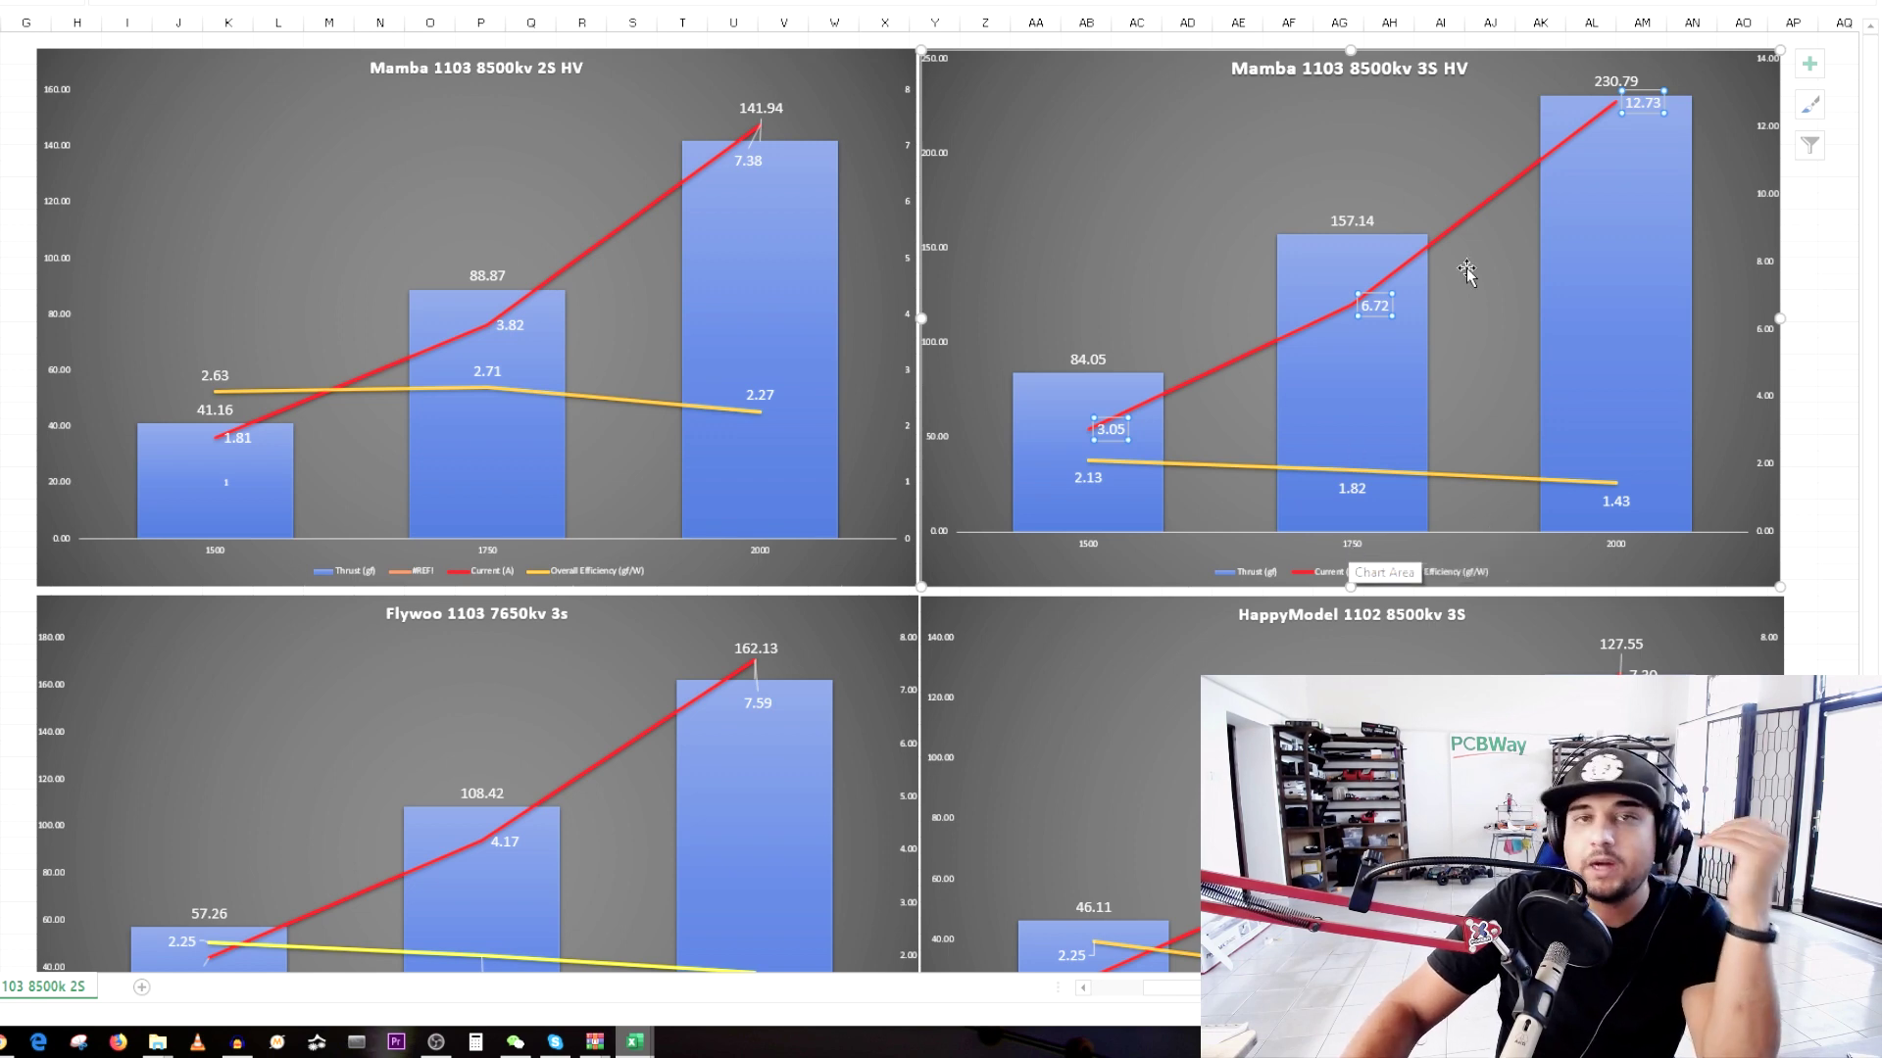
Review the 3S chart's thrust bars, its 157.14 bar at 1750, and the current labels.
left_click(1660, 177)
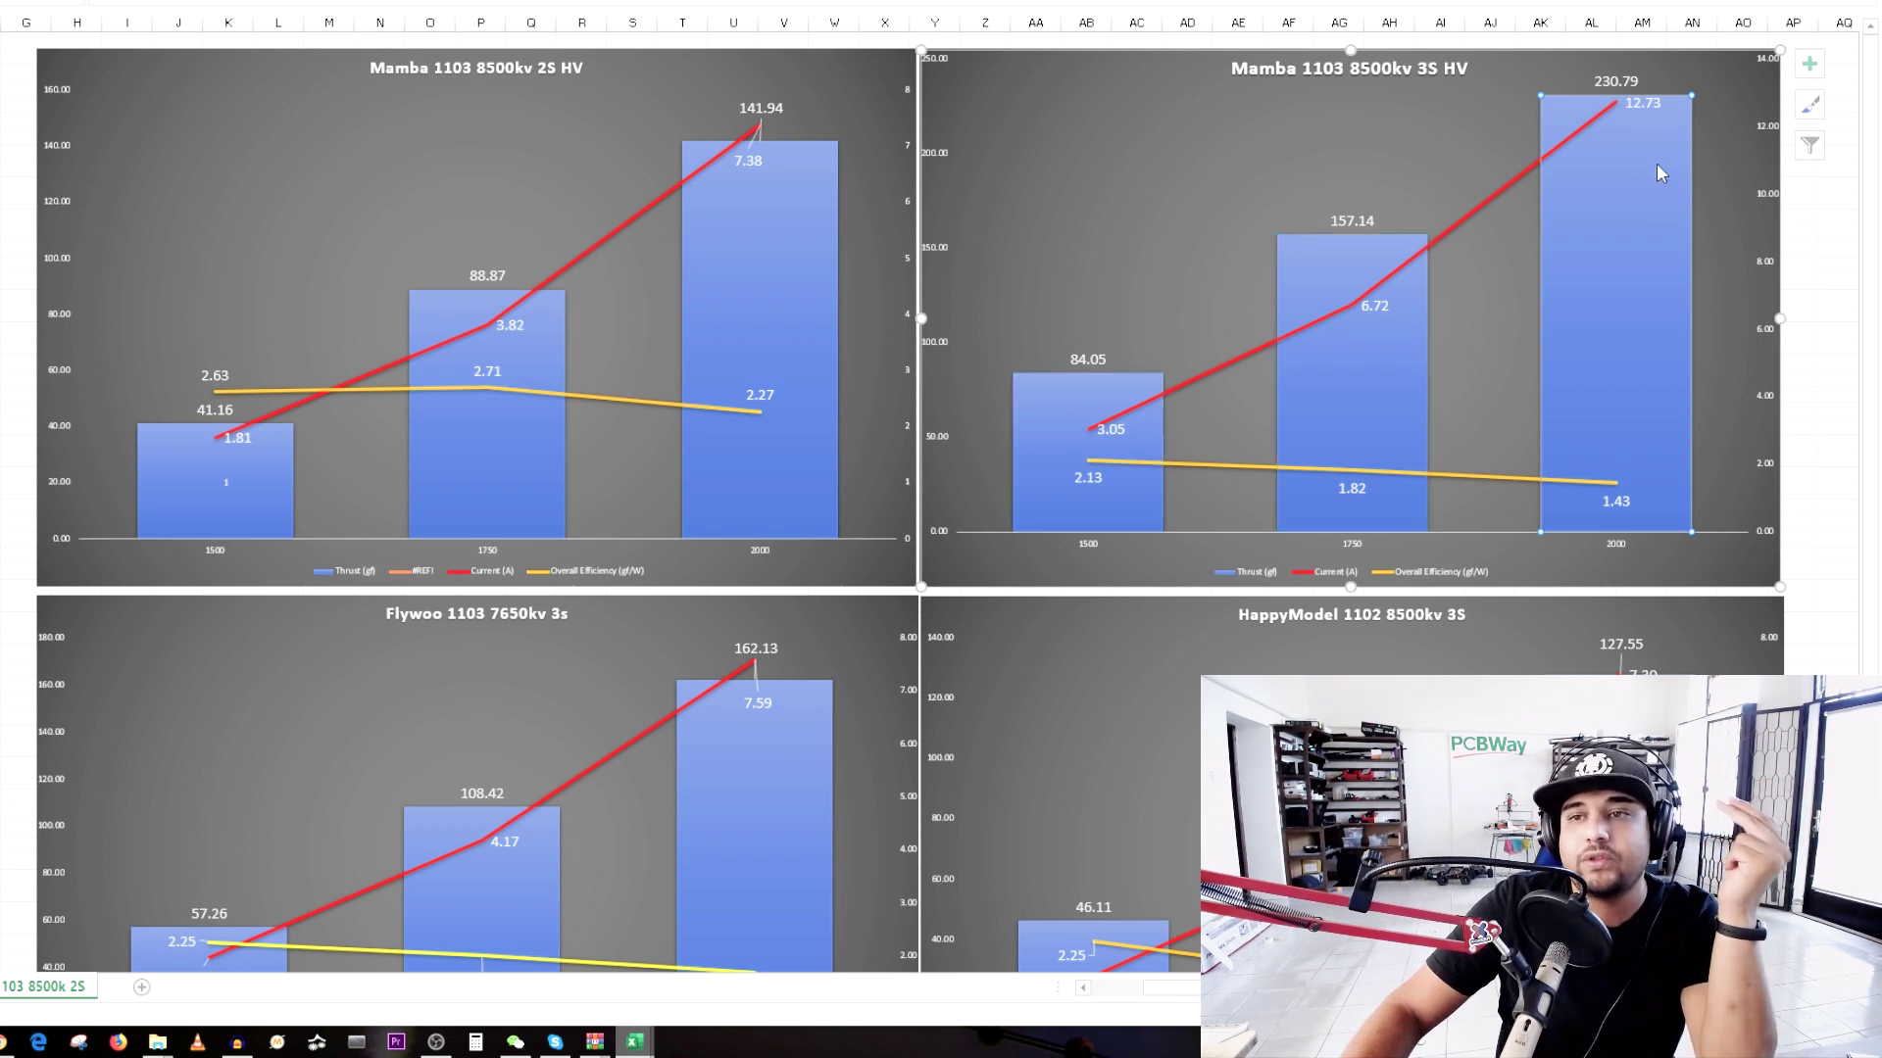
left_click(1641, 104)
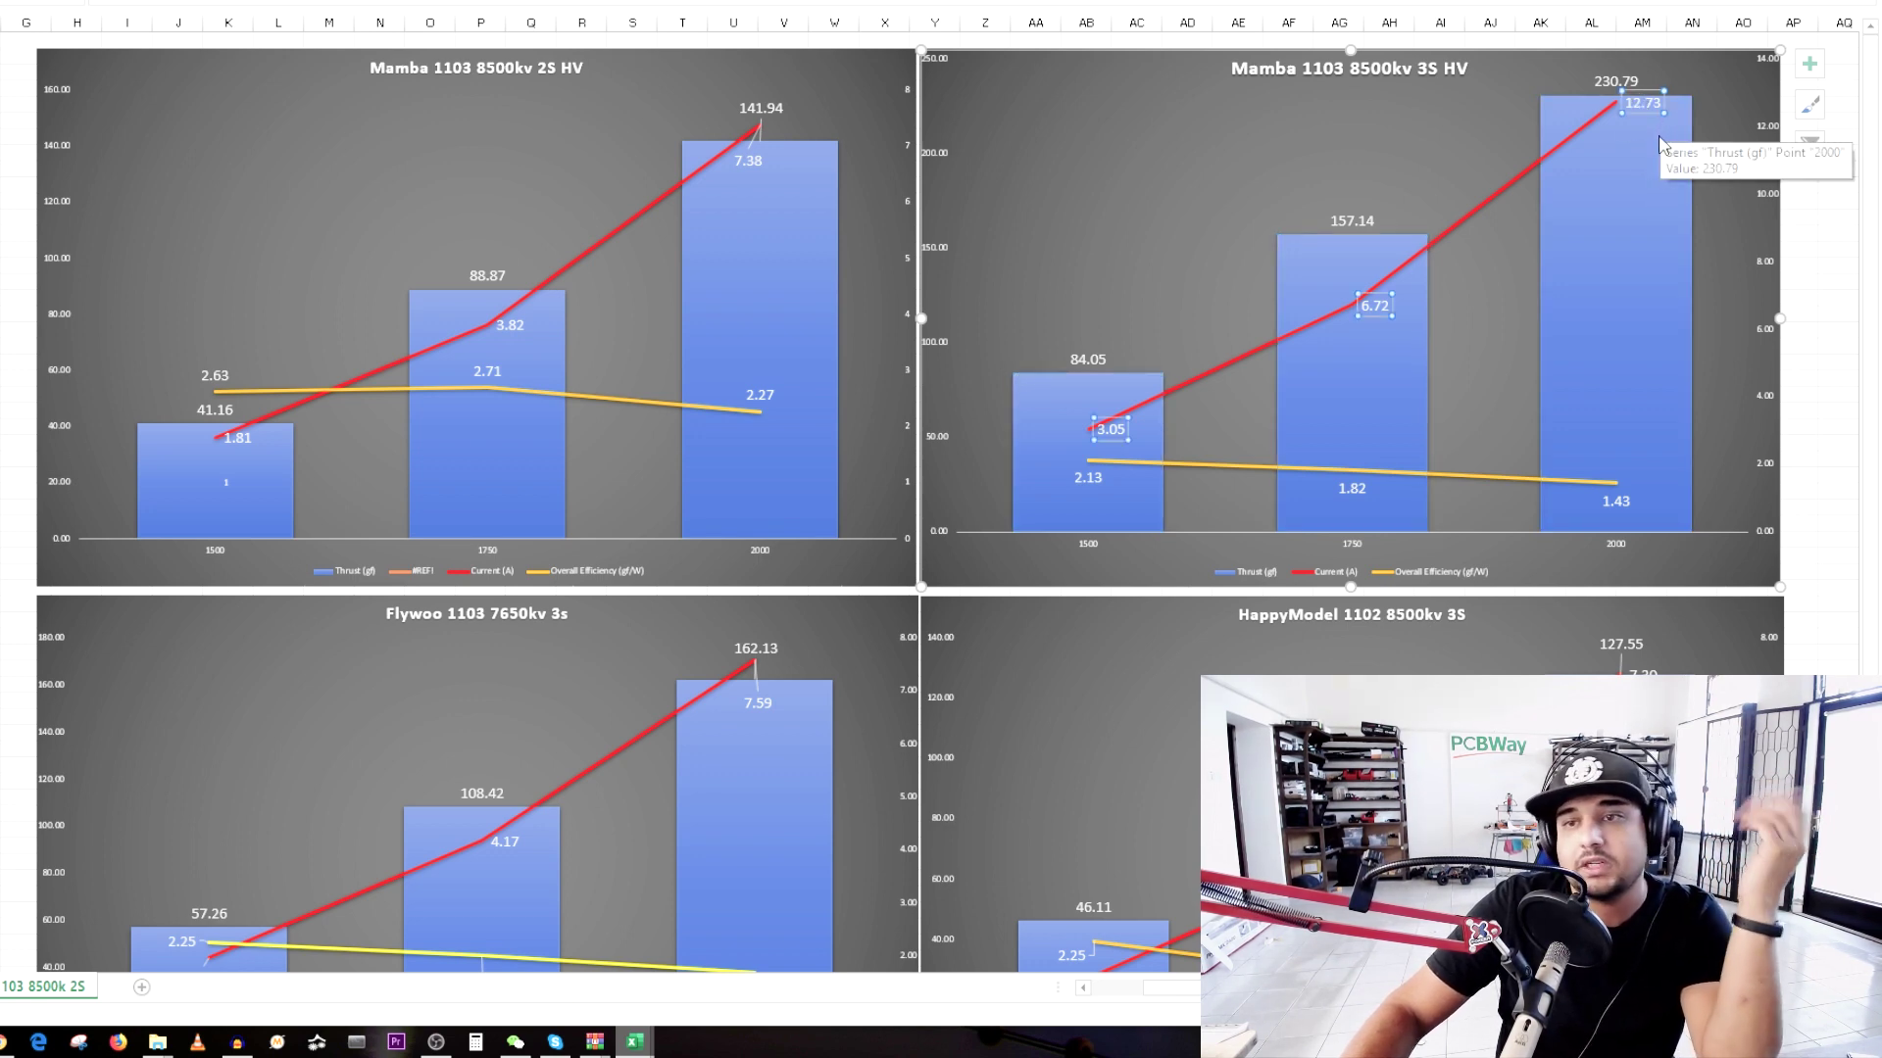
left_click(1647, 167)
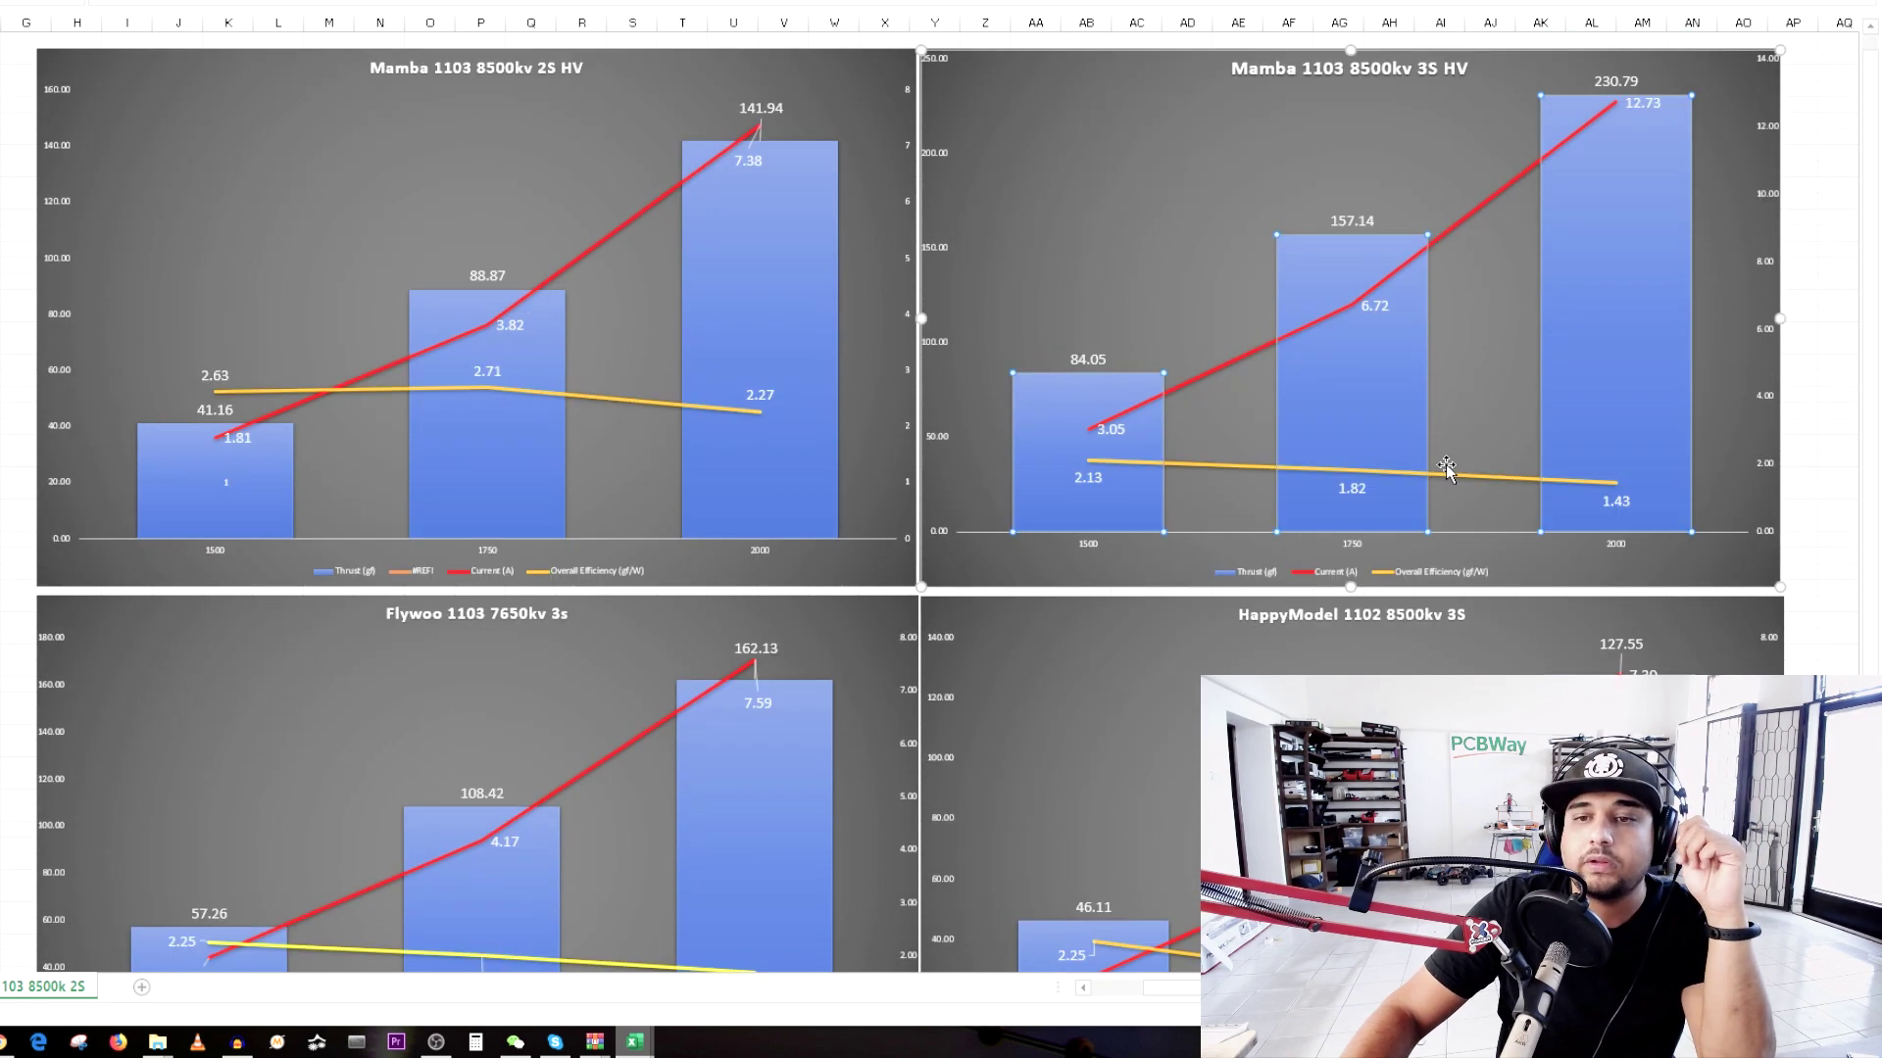
left_click(1414, 328)
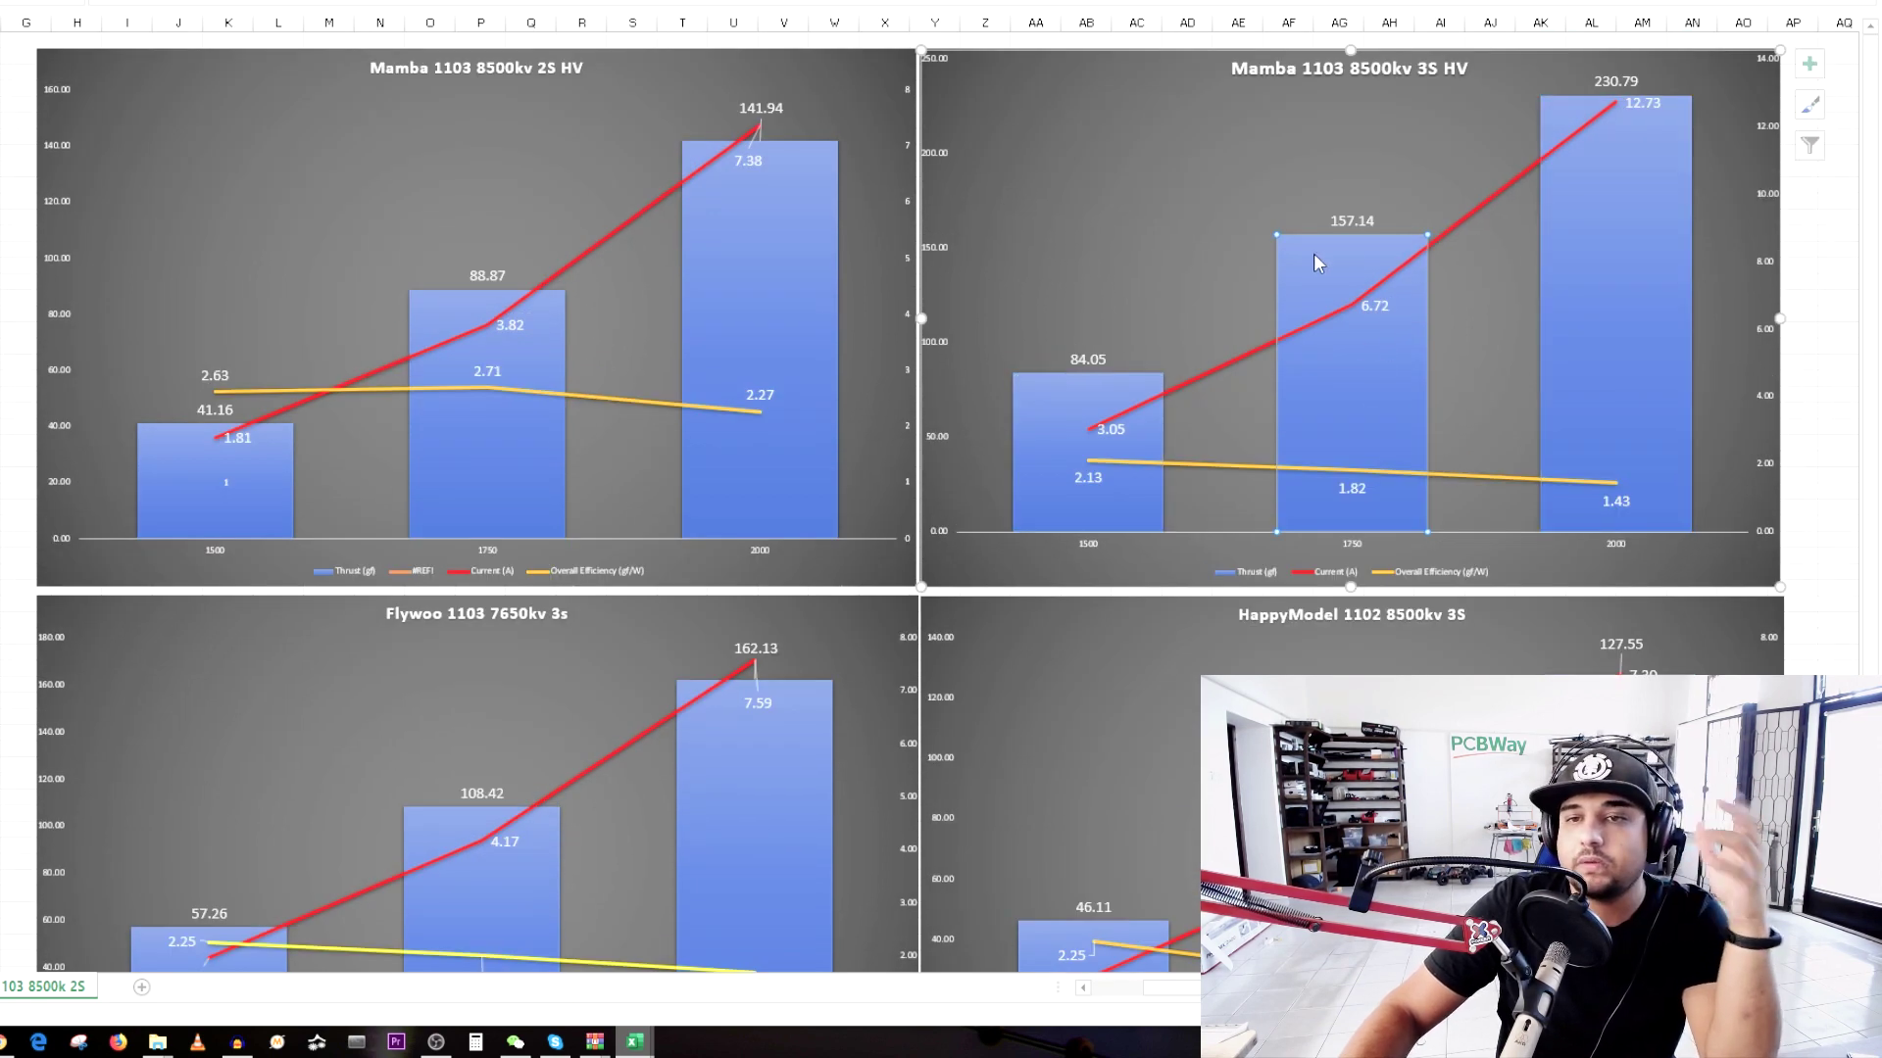
mouse_move(1376, 270)
left_click(1382, 310)
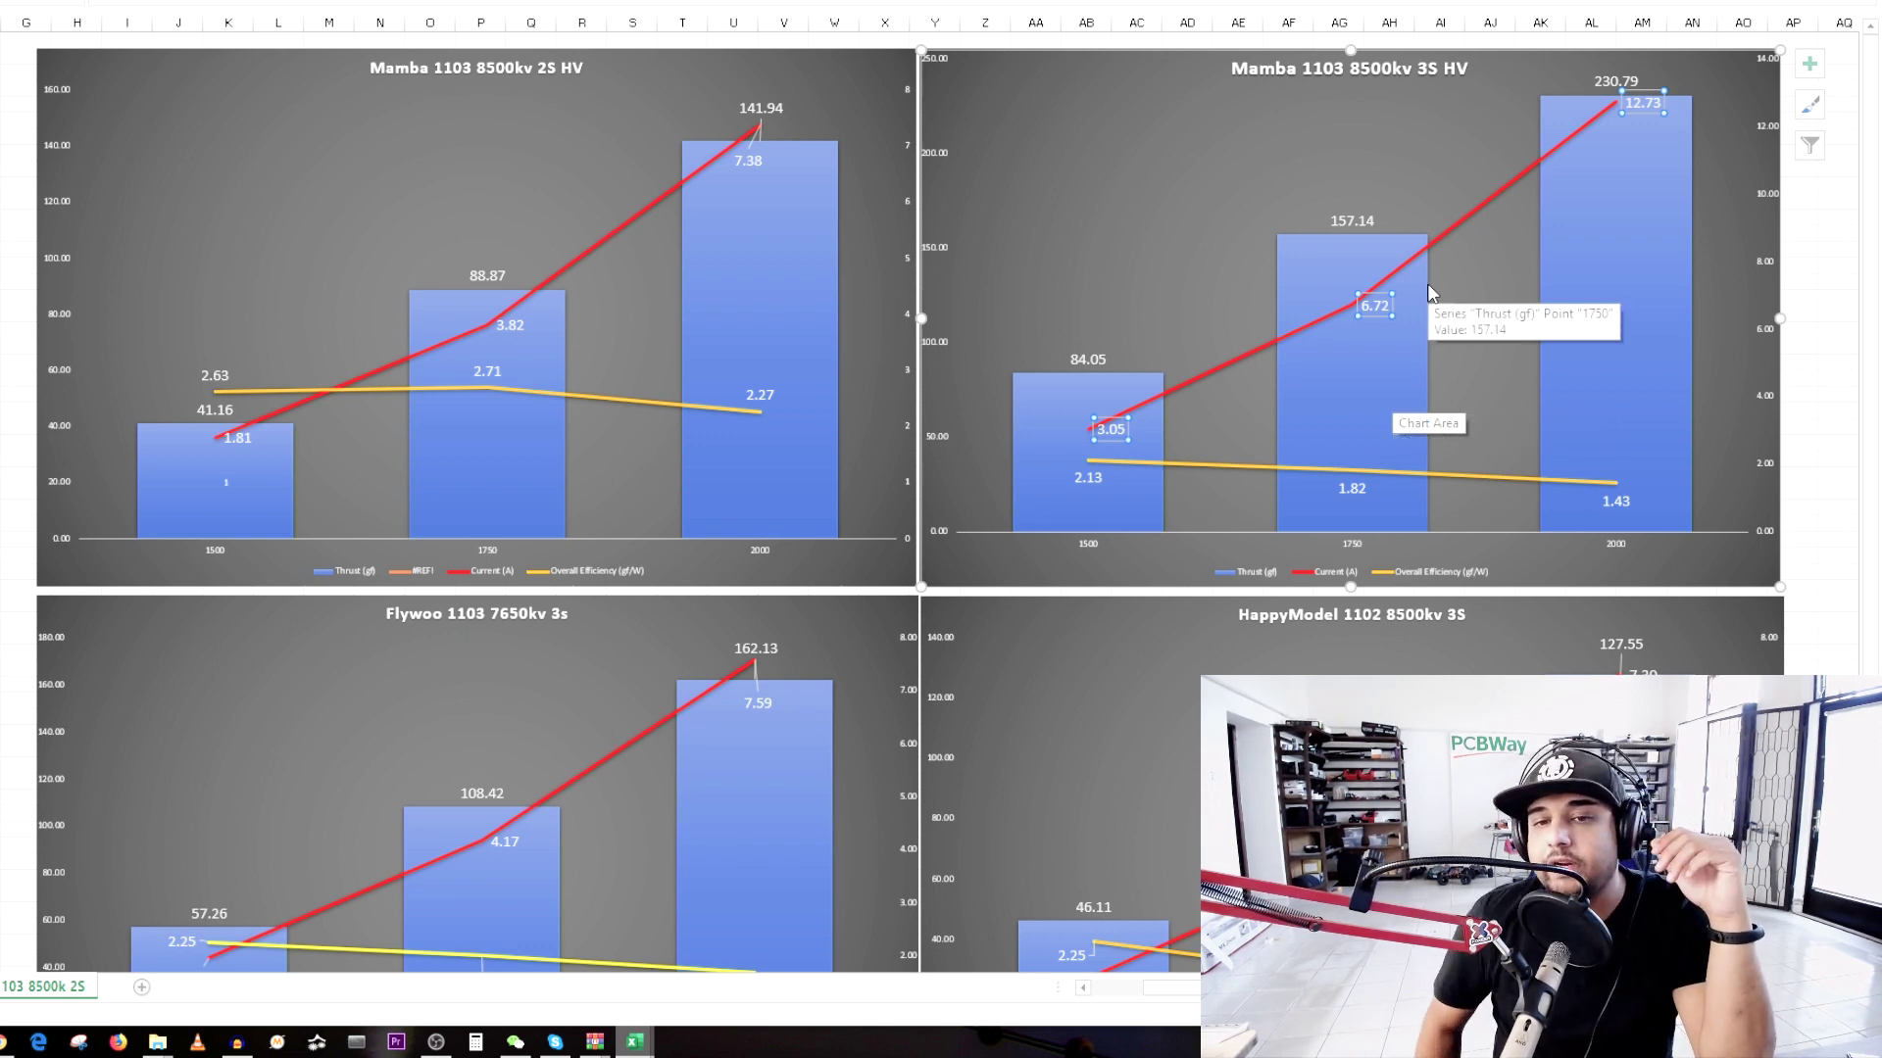
Check the 3S efficiency line and select the Flywoo chart's Thrust bars, peaking at 162.13.
left_click(1106, 462)
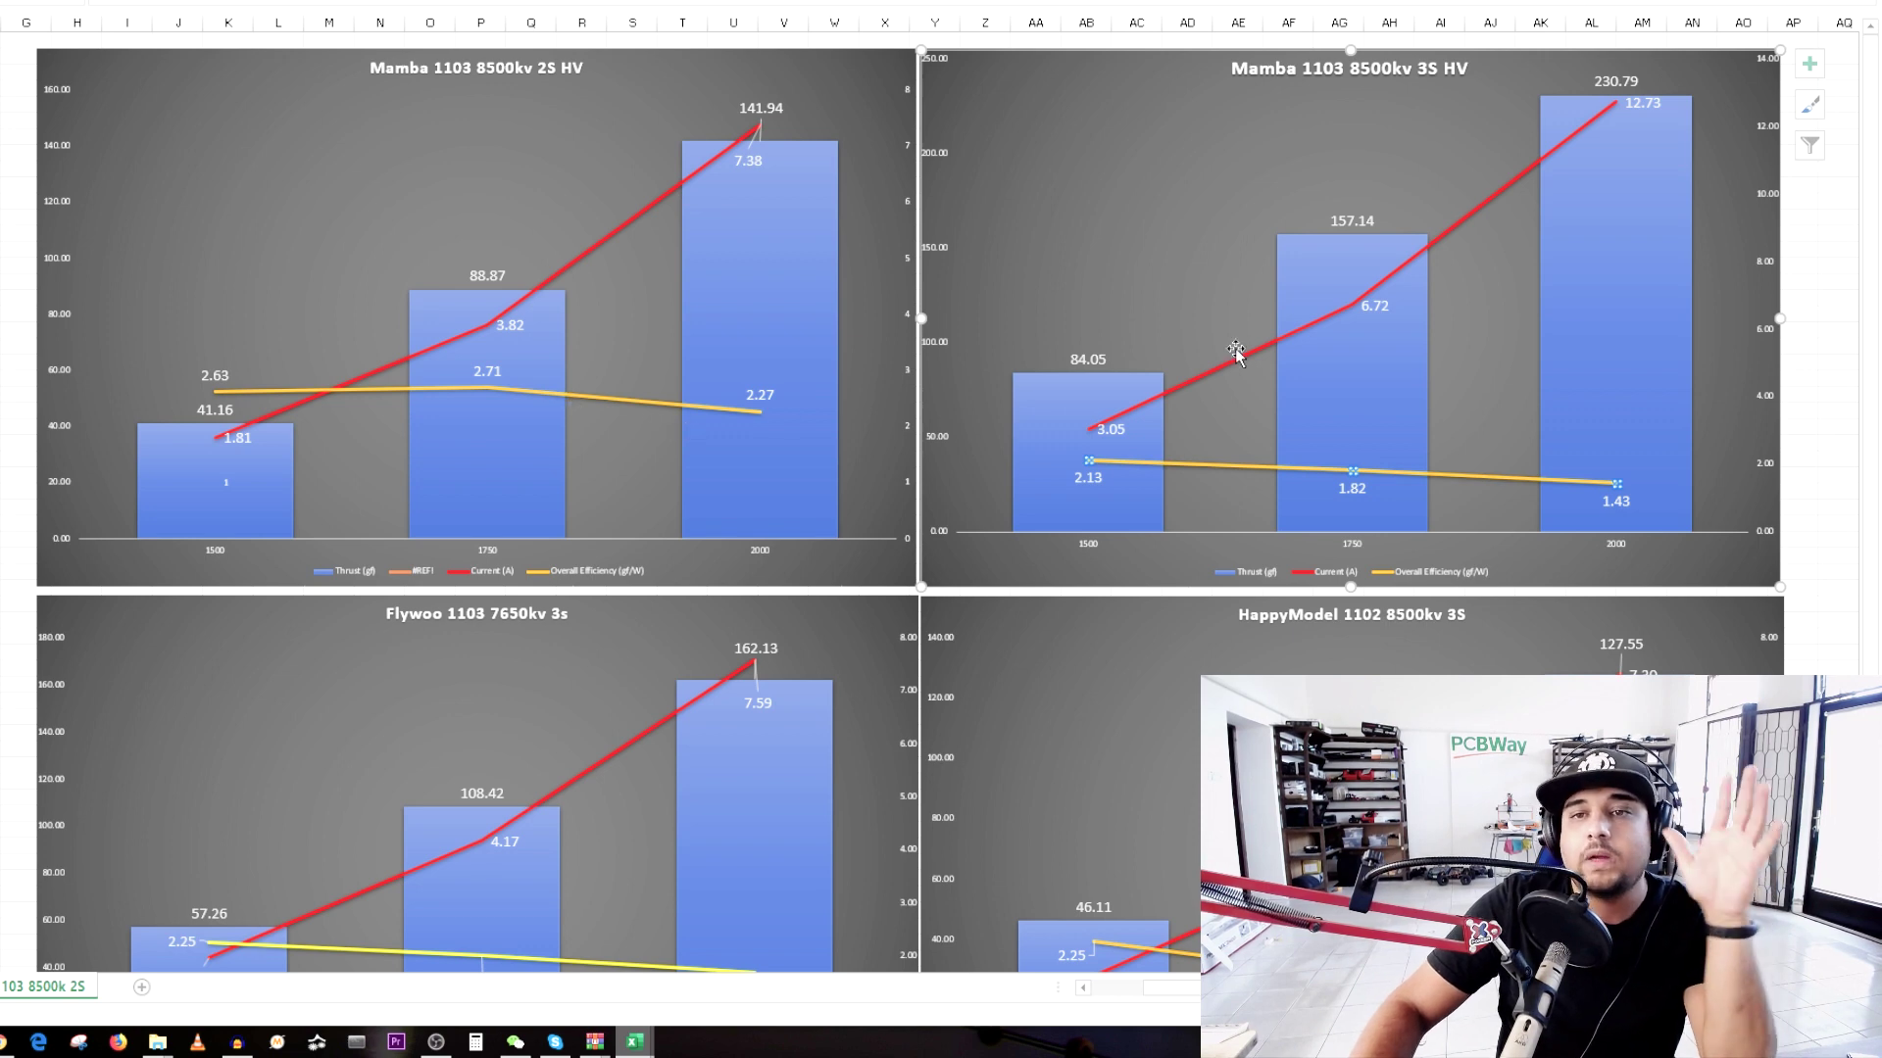
left_click(564, 123)
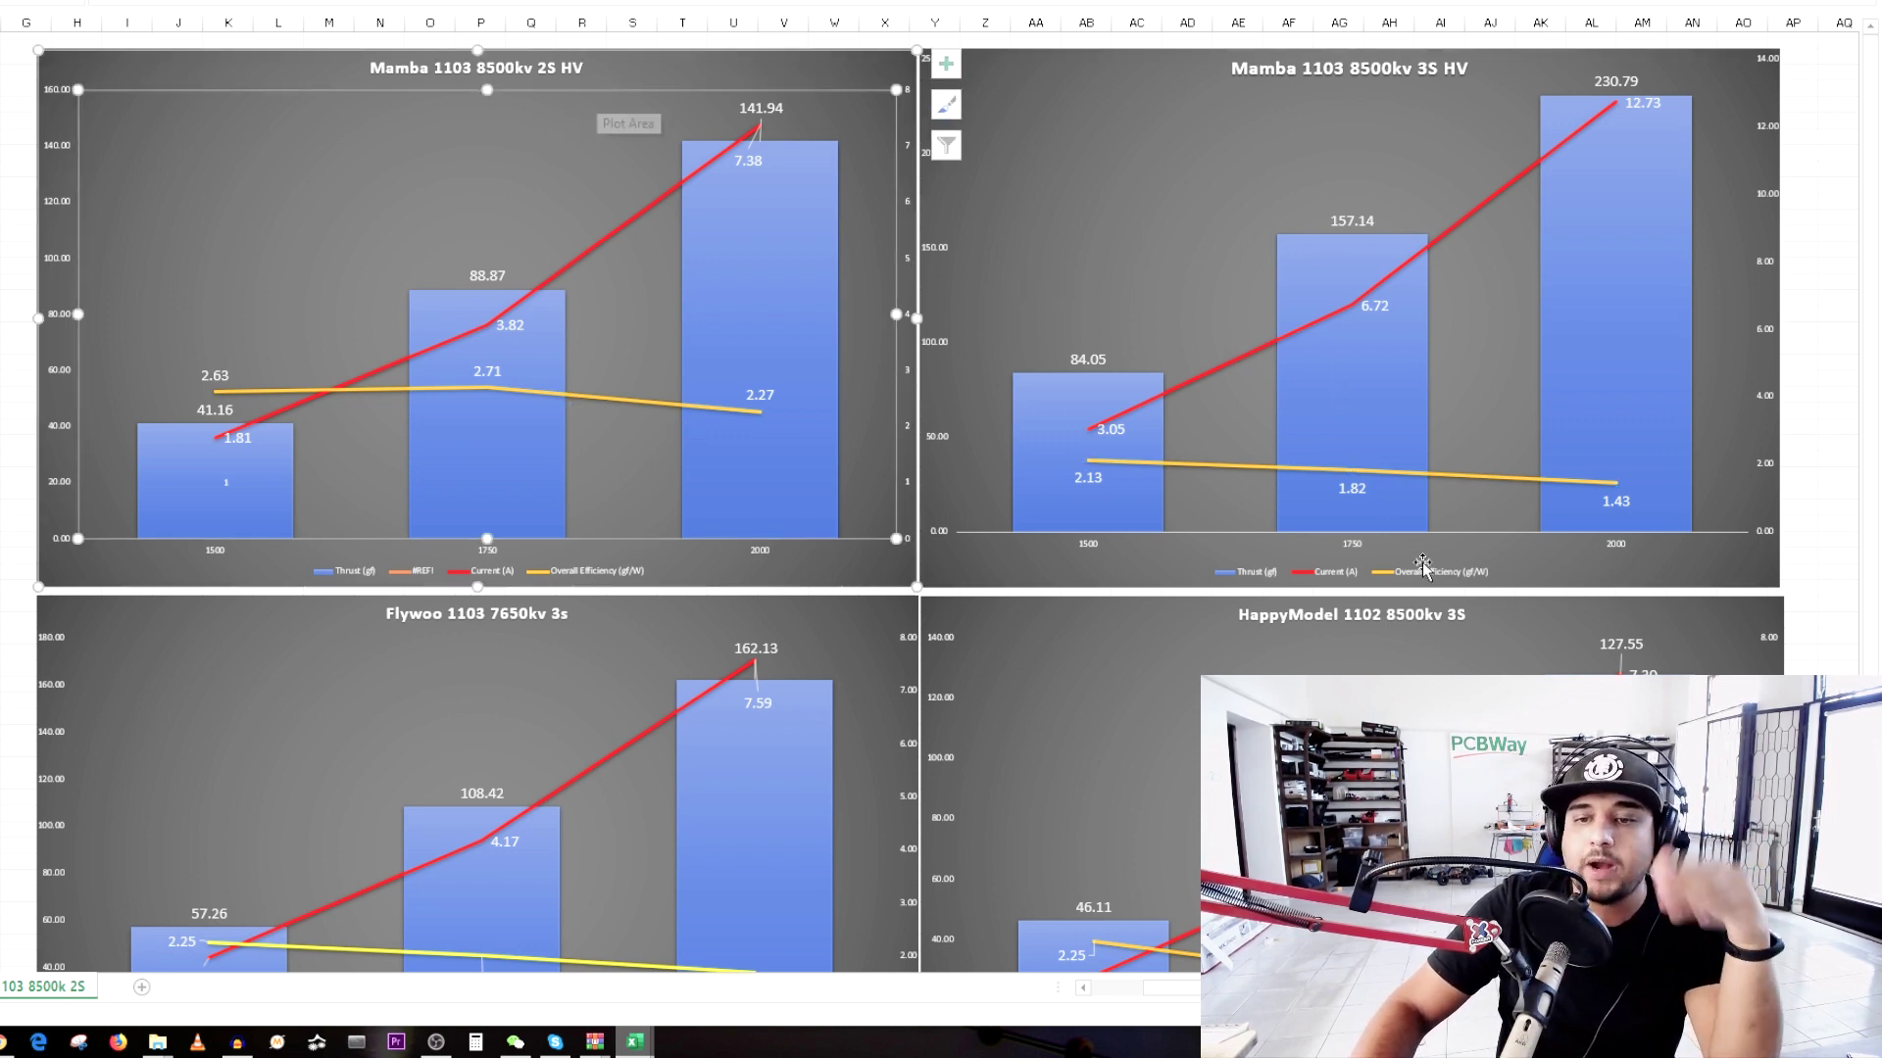
scroll(1402, 625, "down", 2)
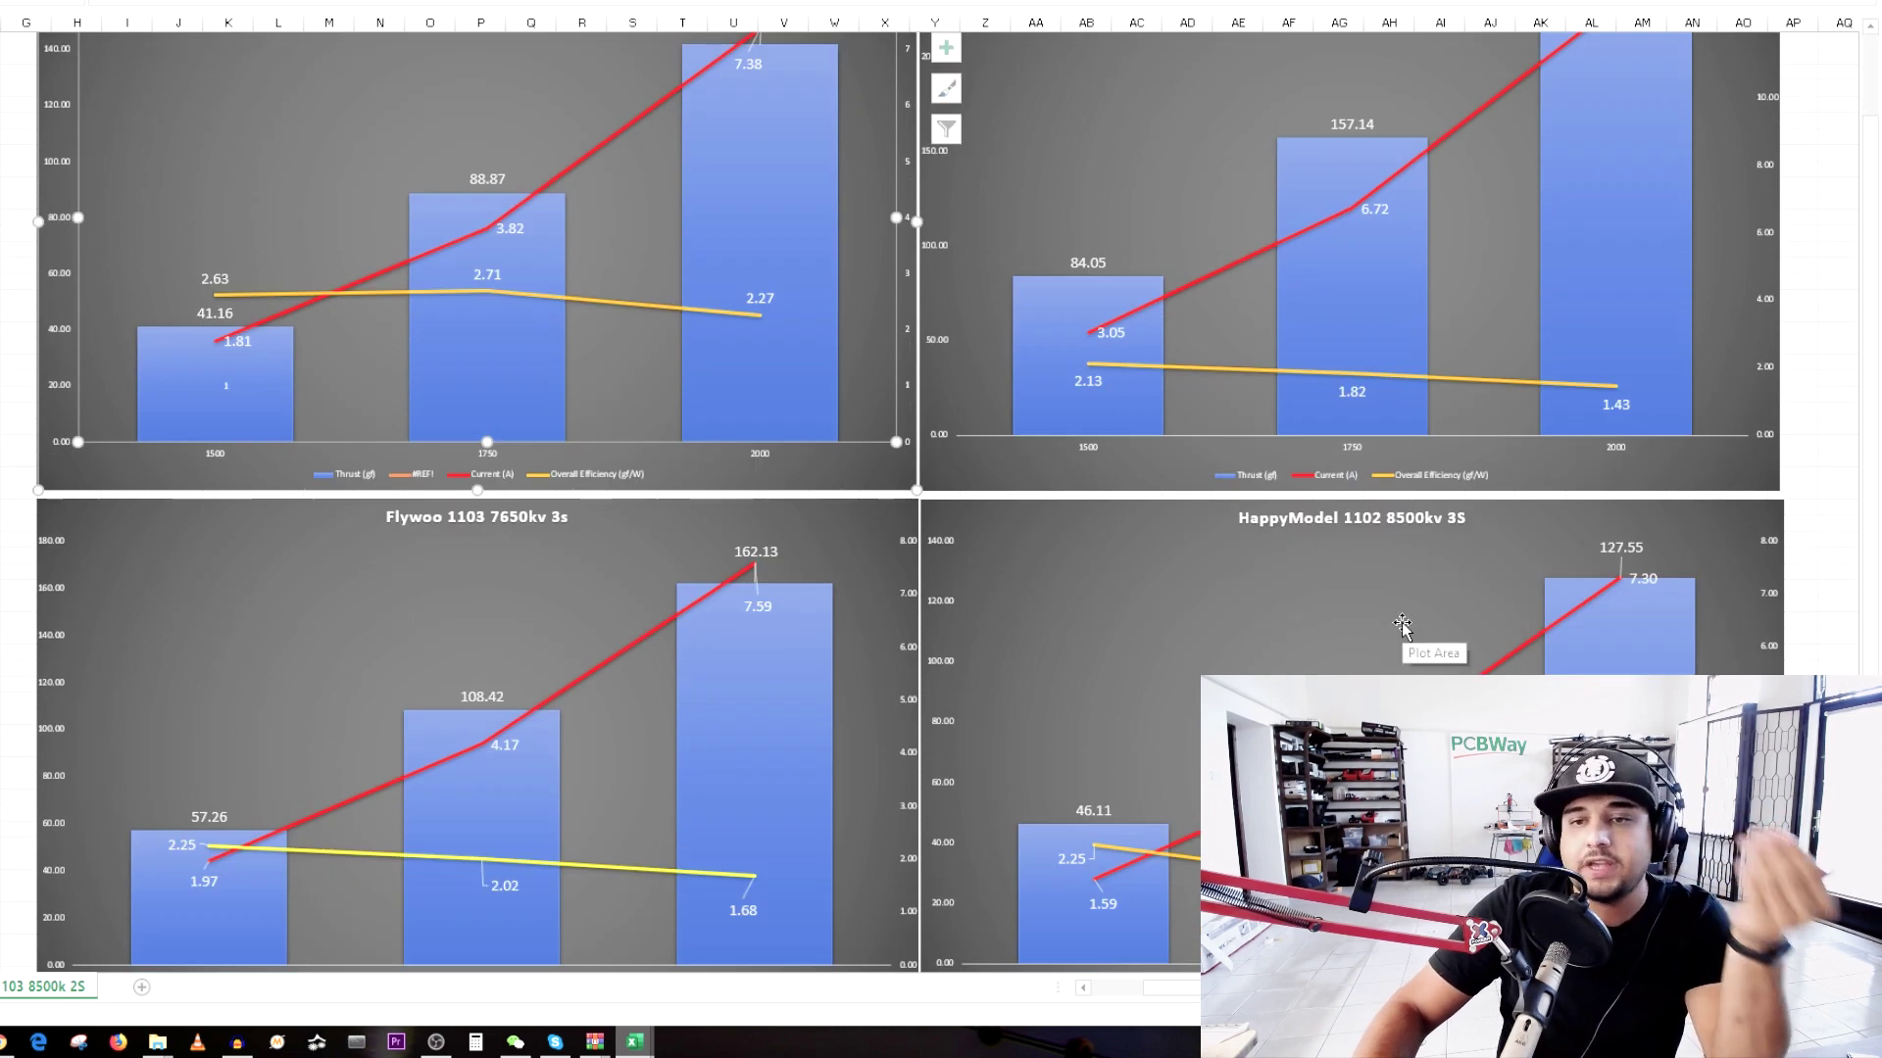
left_click(1369, 554)
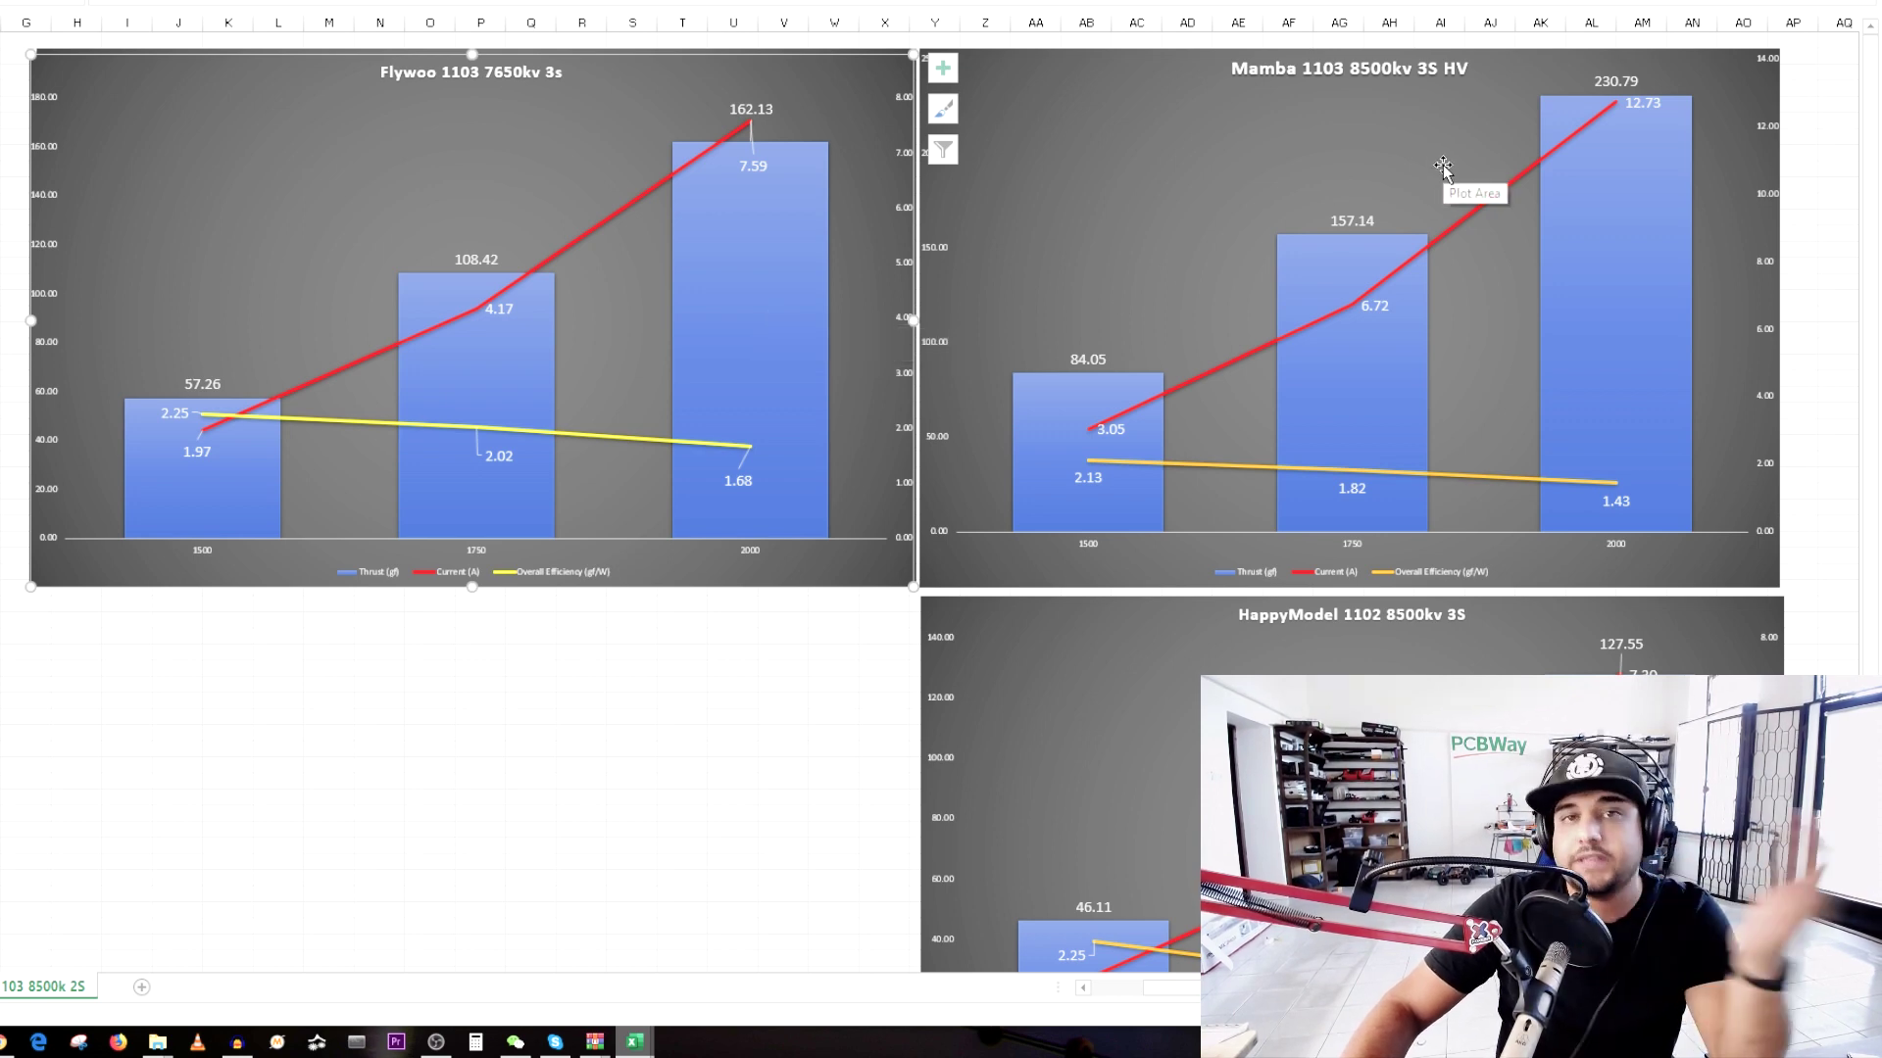
left_click(781, 227)
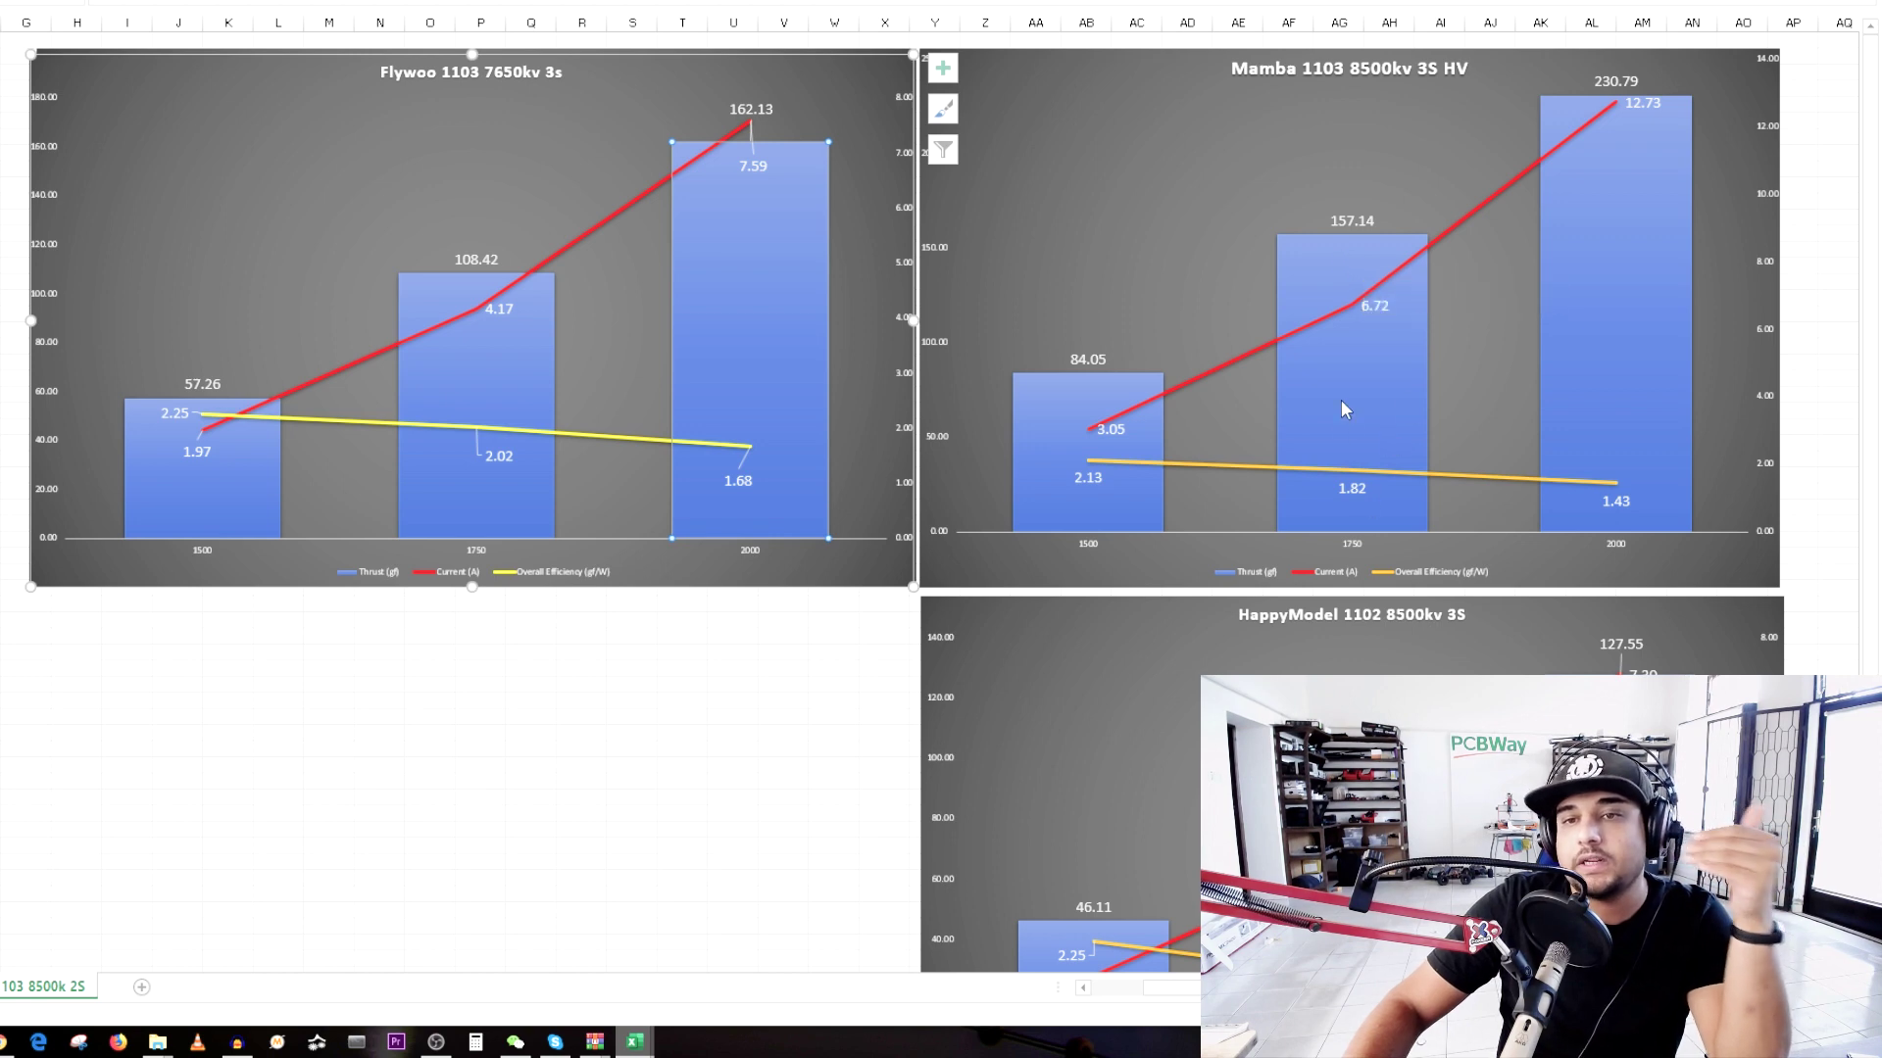
mouse_move(1415, 346)
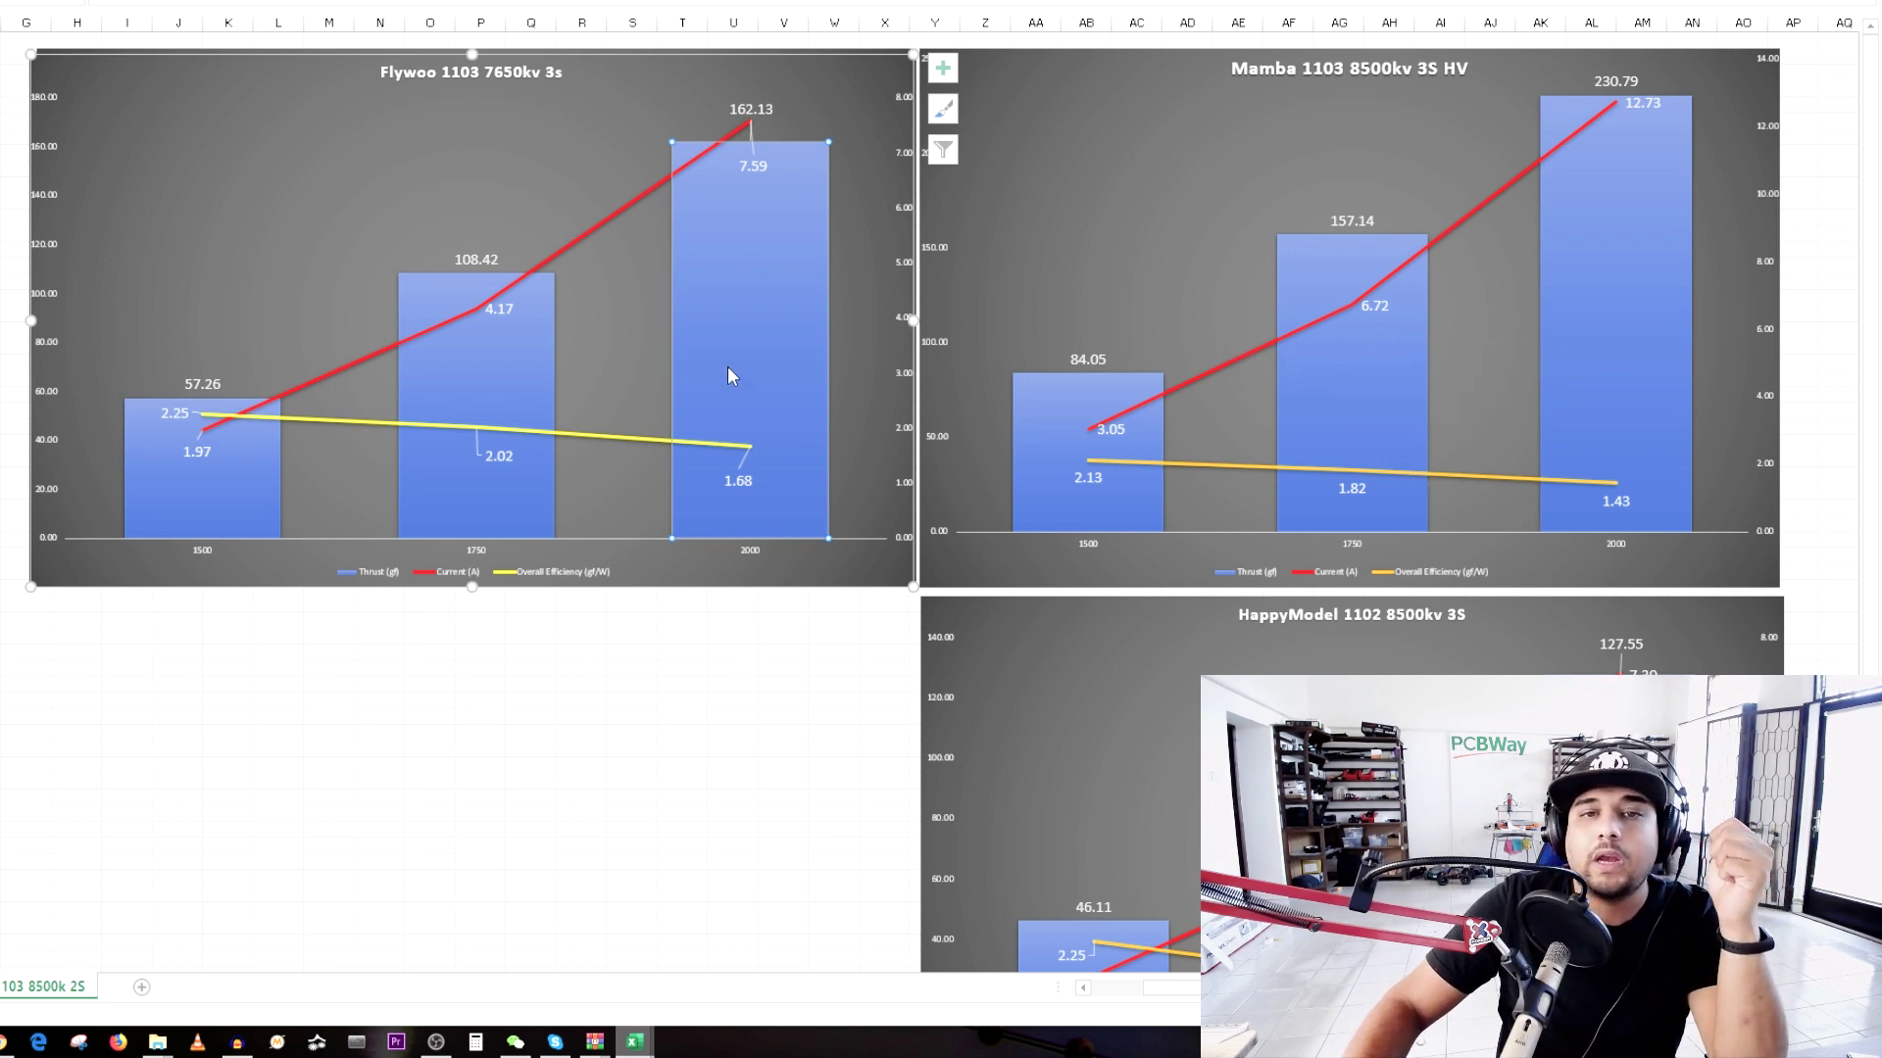
mouse_move(1380, 501)
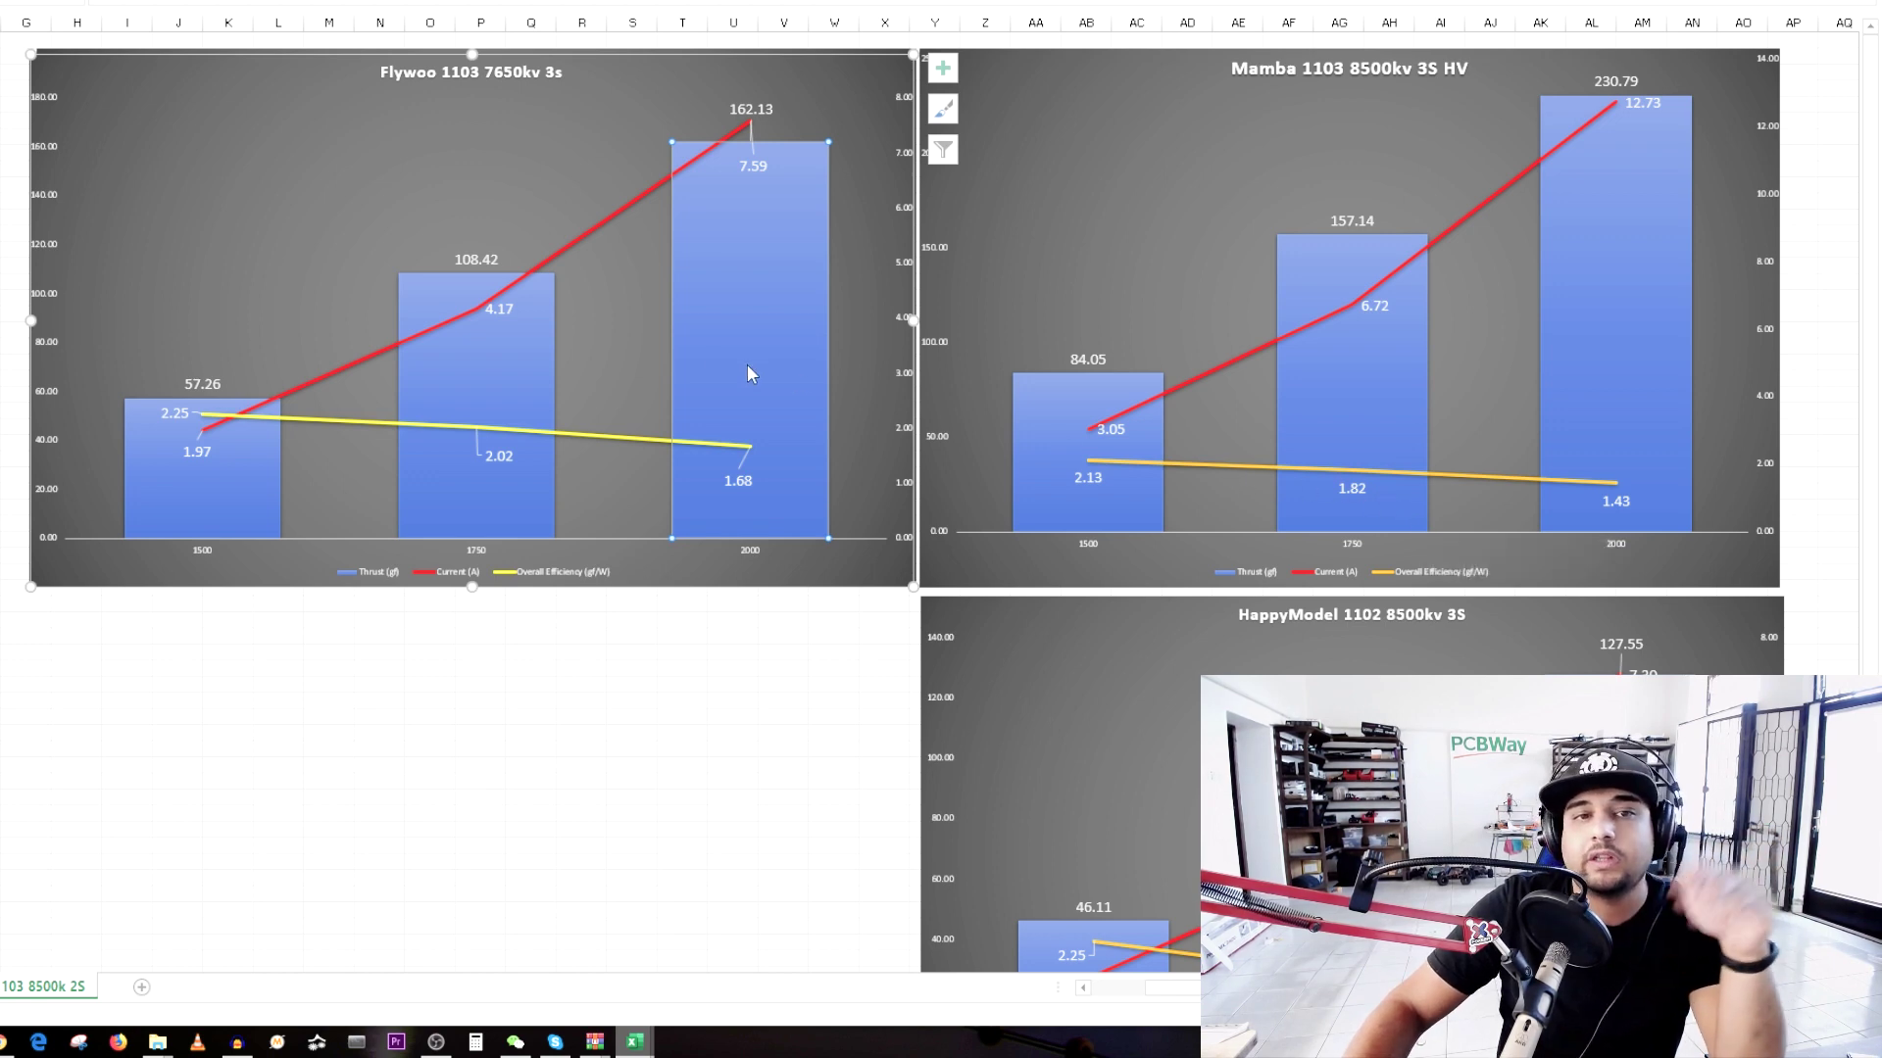
mouse_move(755, 370)
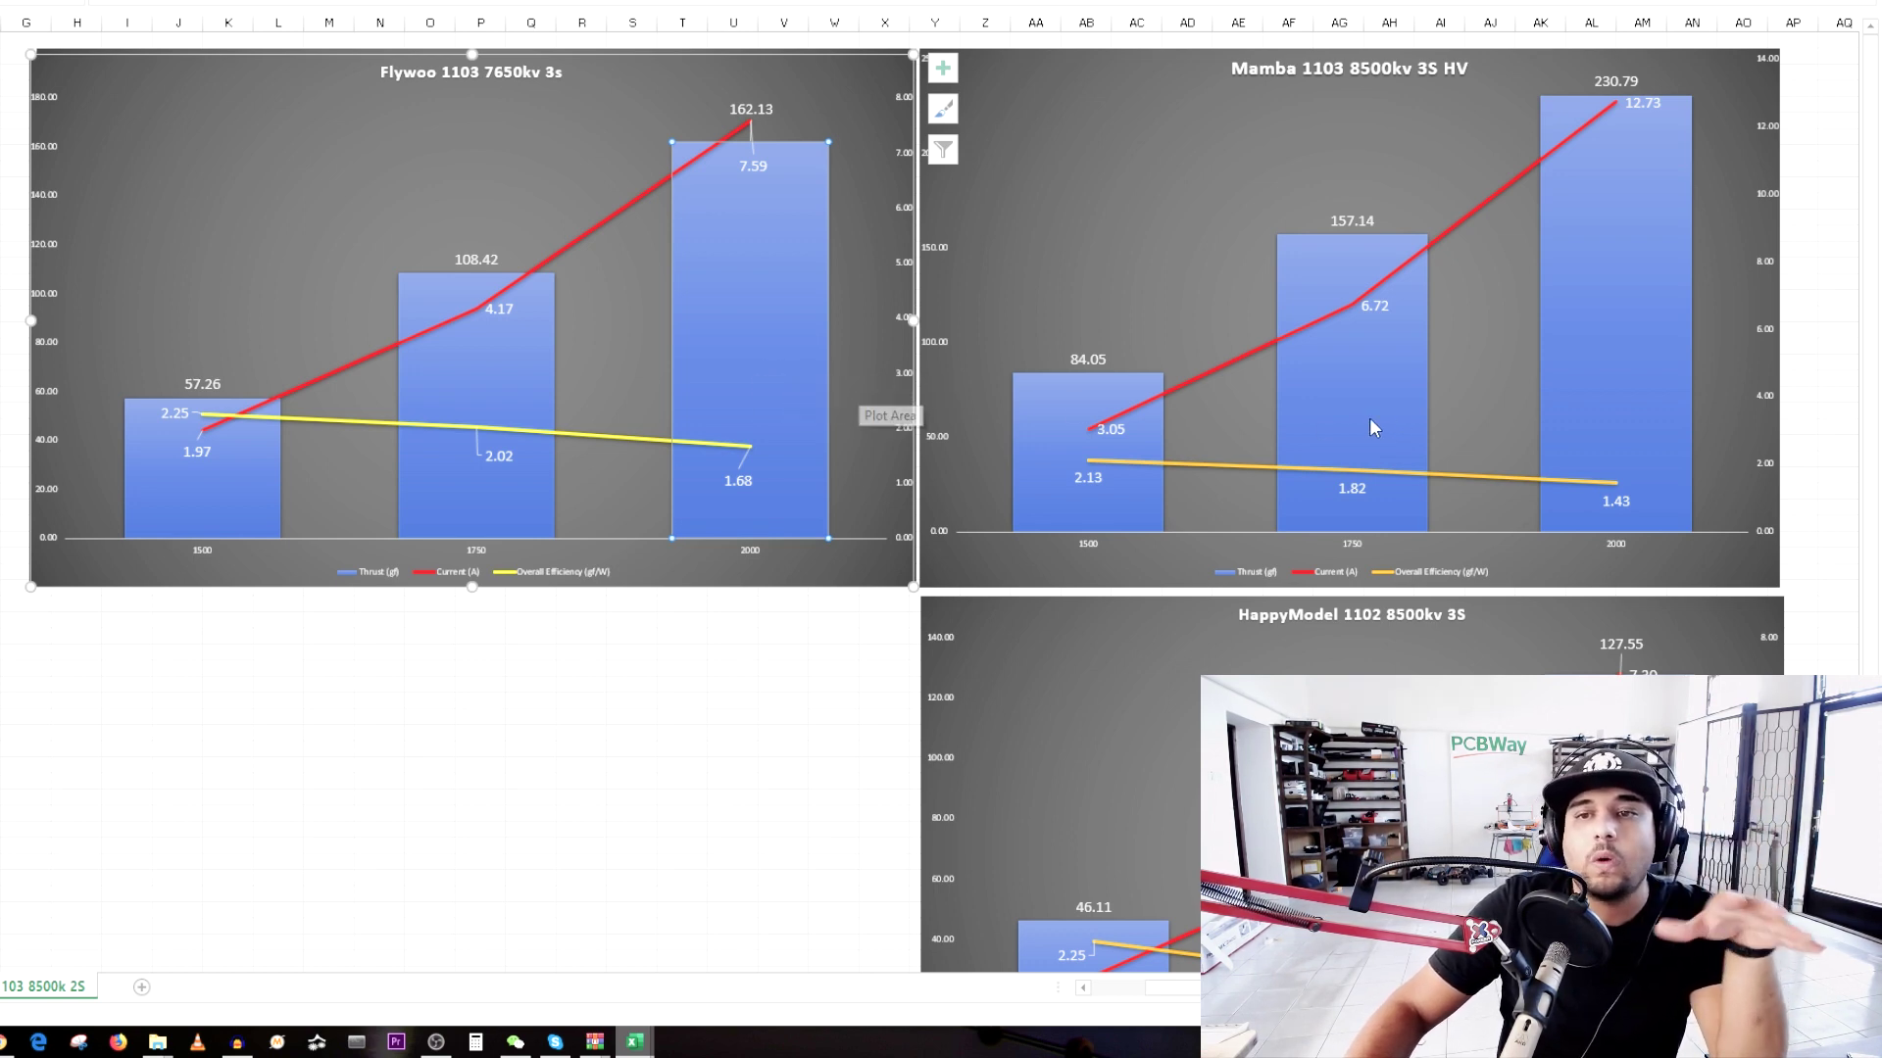
mouse_move(1377, 428)
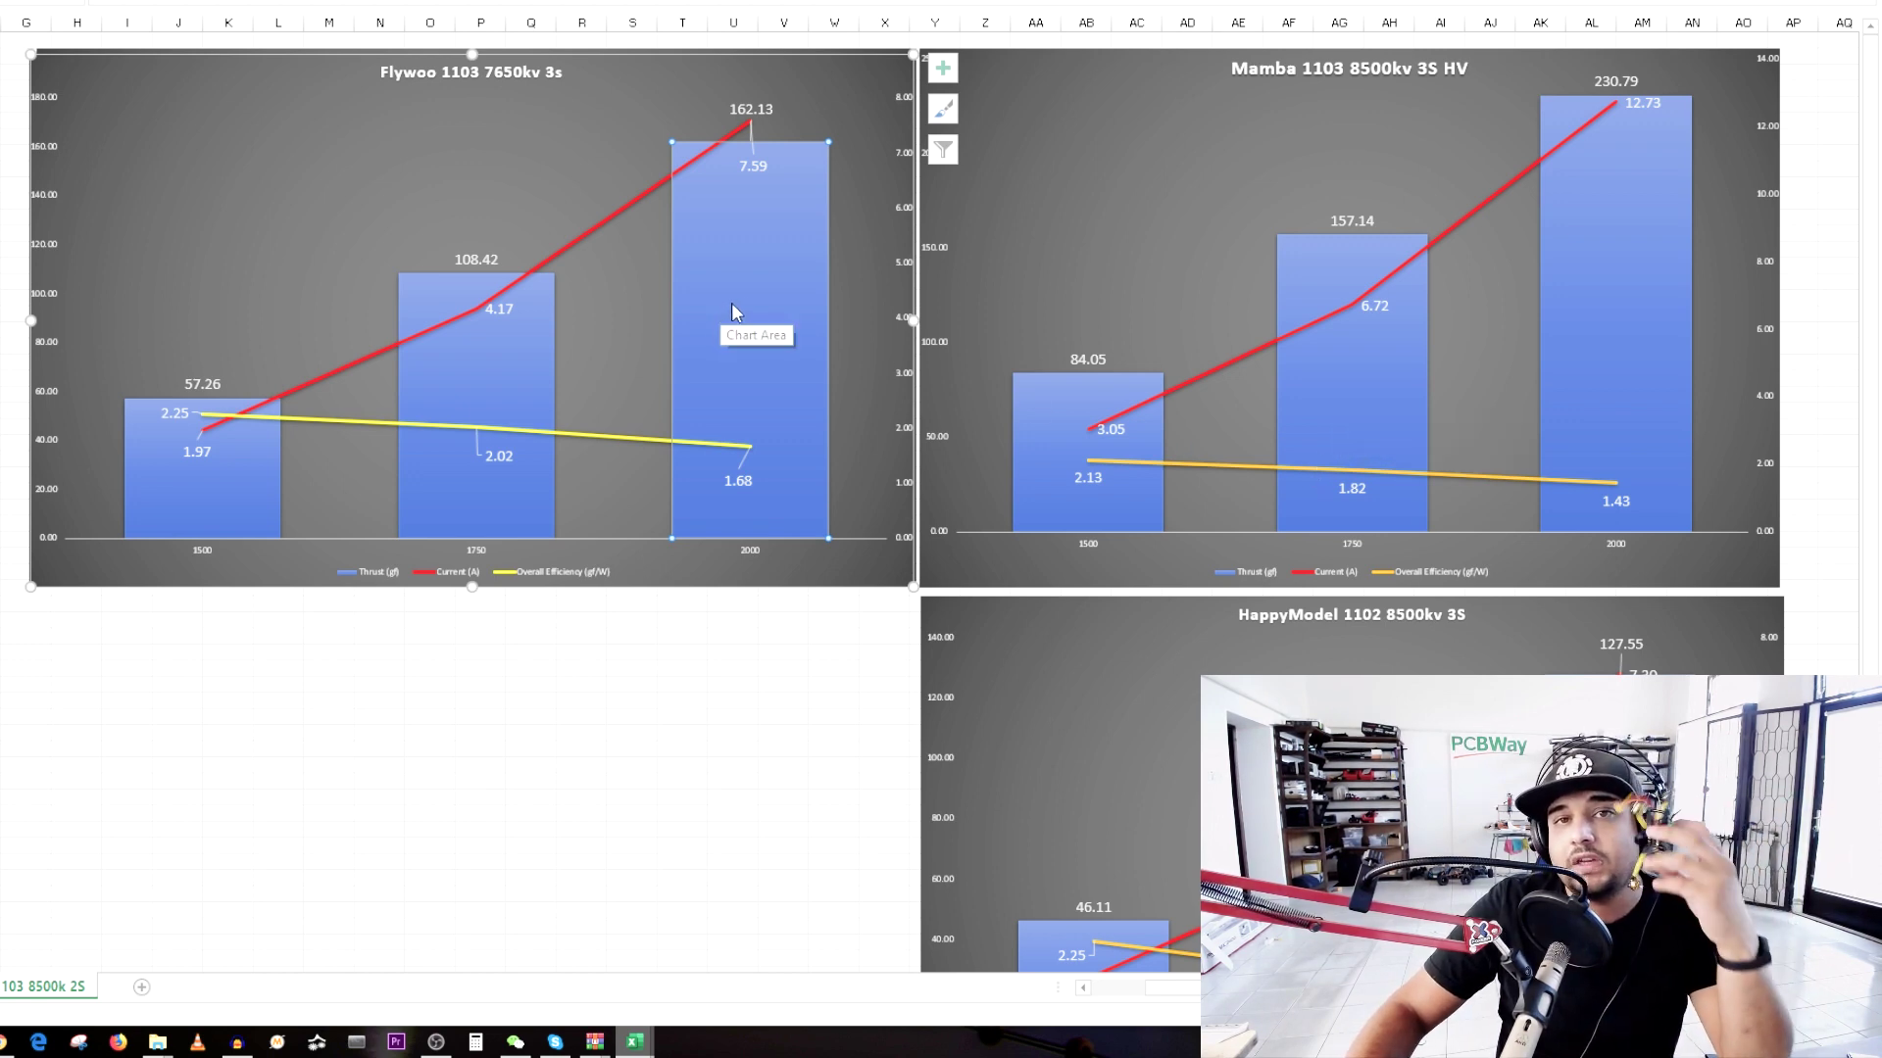
mouse_move(763, 309)
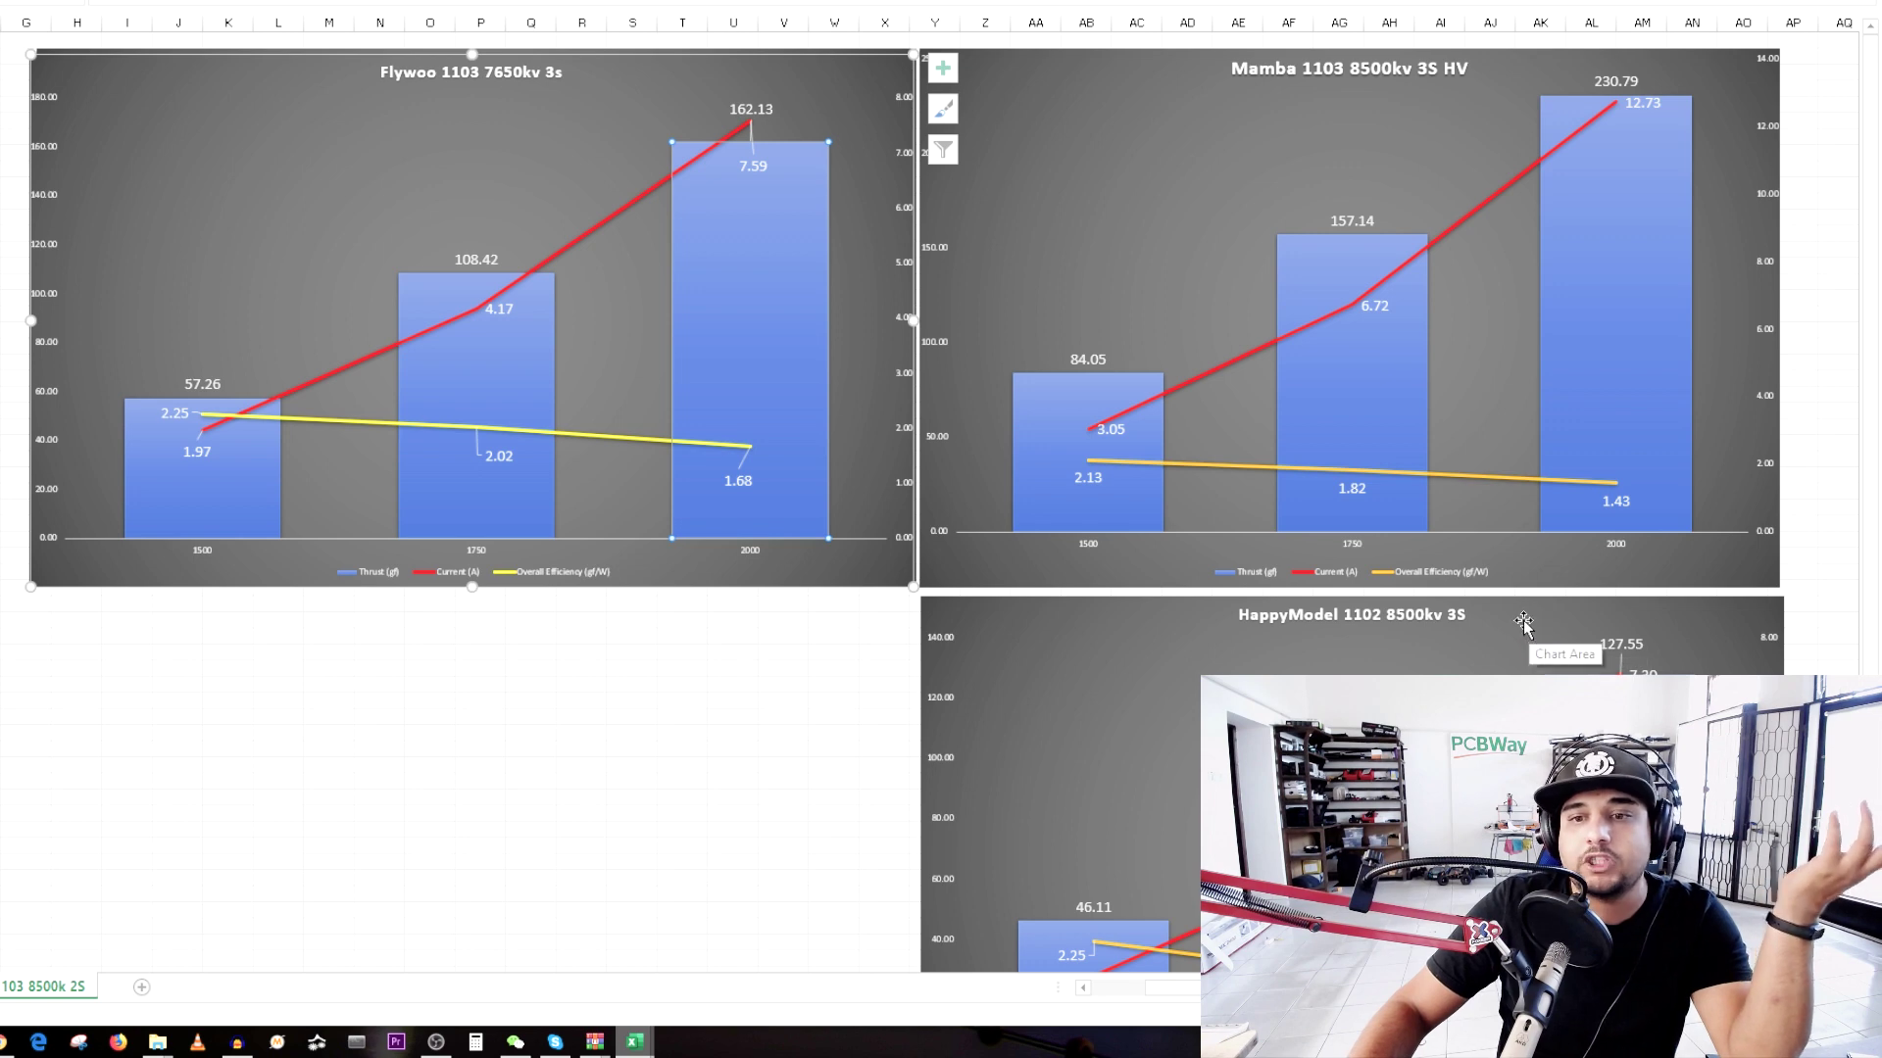
Move the HappyModel 1102 8500kv 3S chart beside the Mamba chart and enlarge it slightly.
left_click_drag(1531, 626, 537, 49)
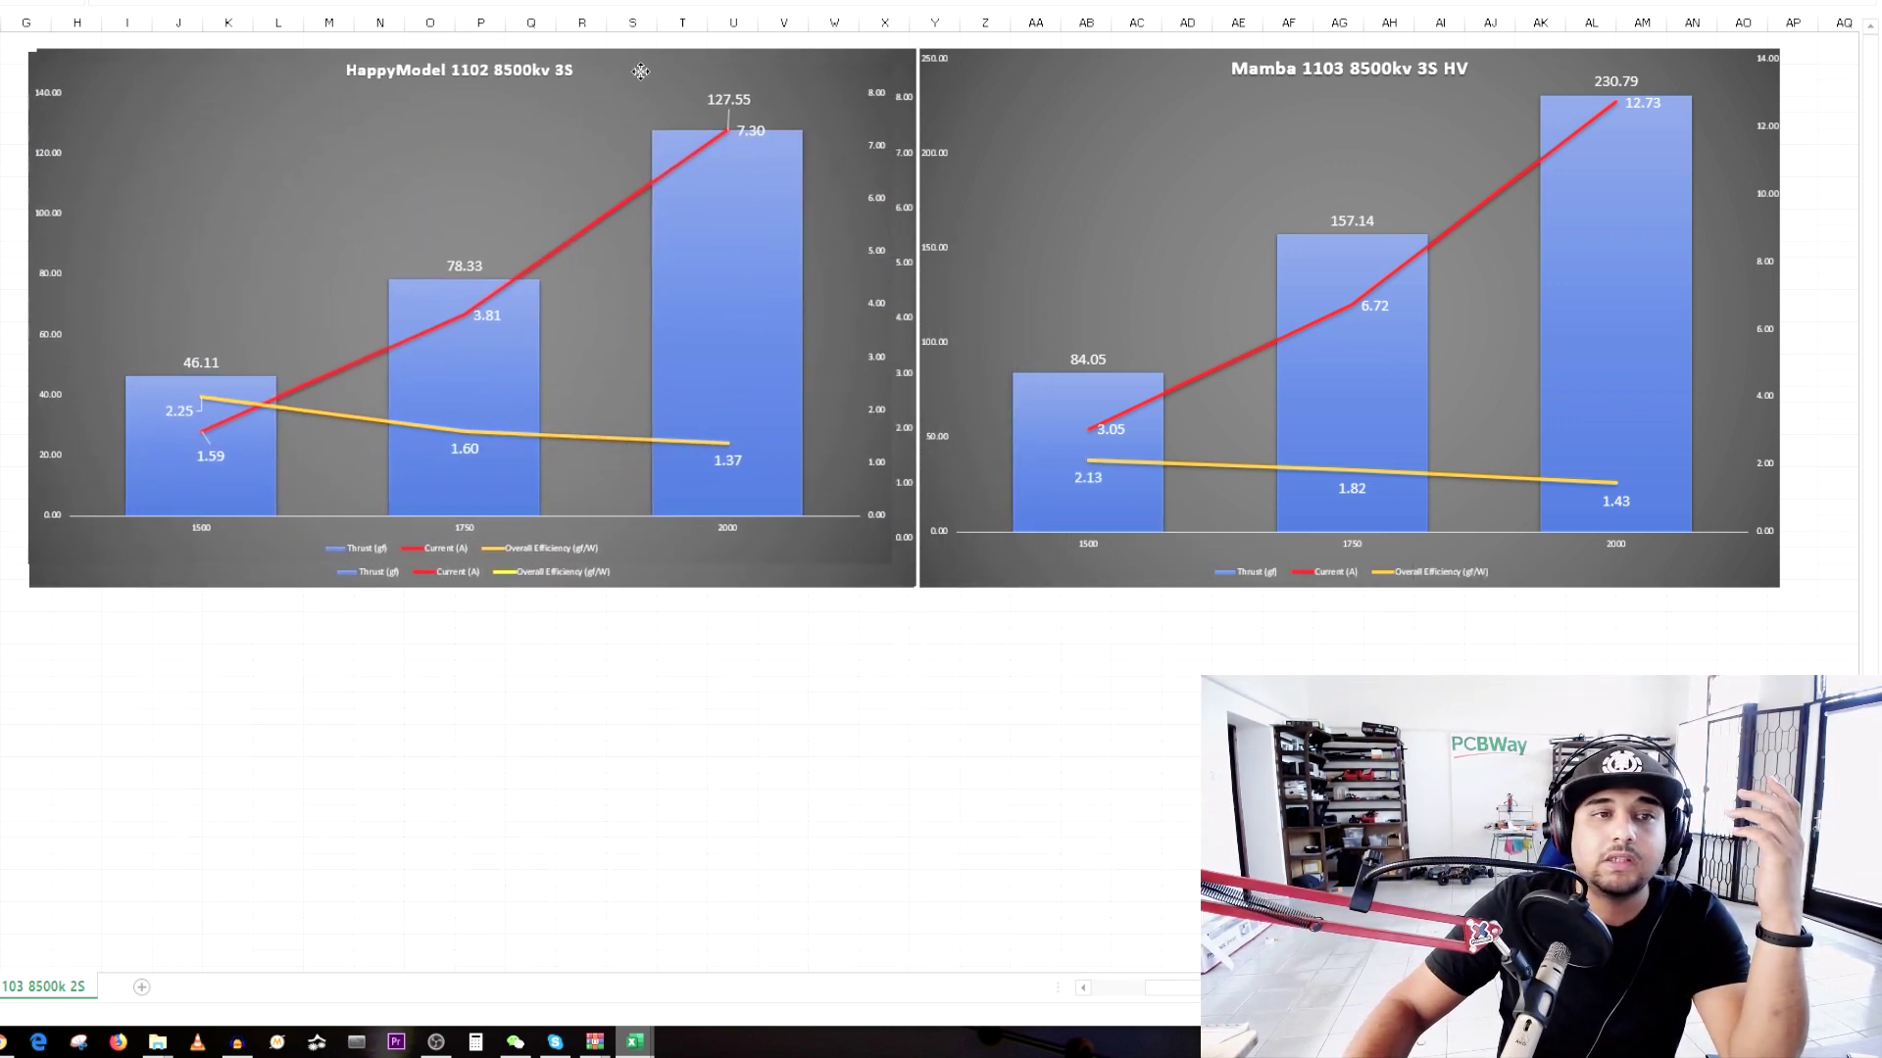
left_click(642, 72)
left_click_drag(899, 566, 910, 589)
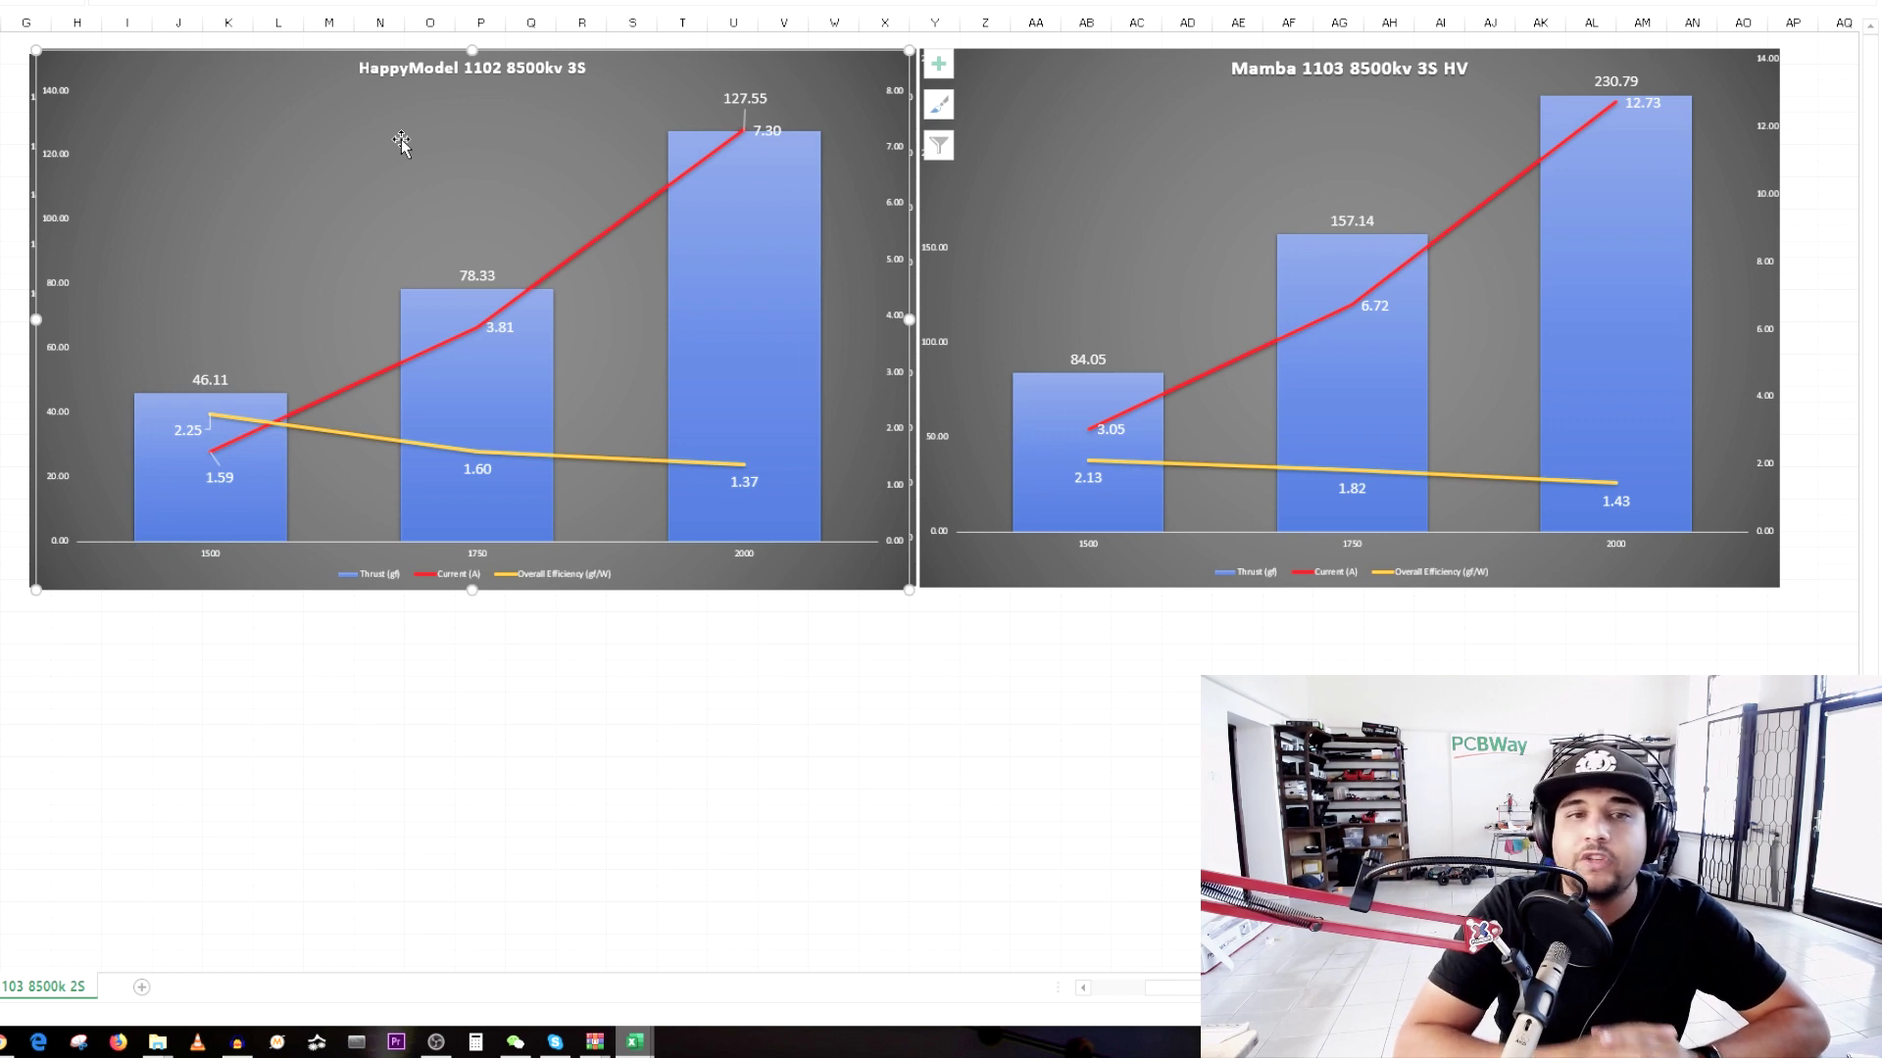
left_click(737, 261)
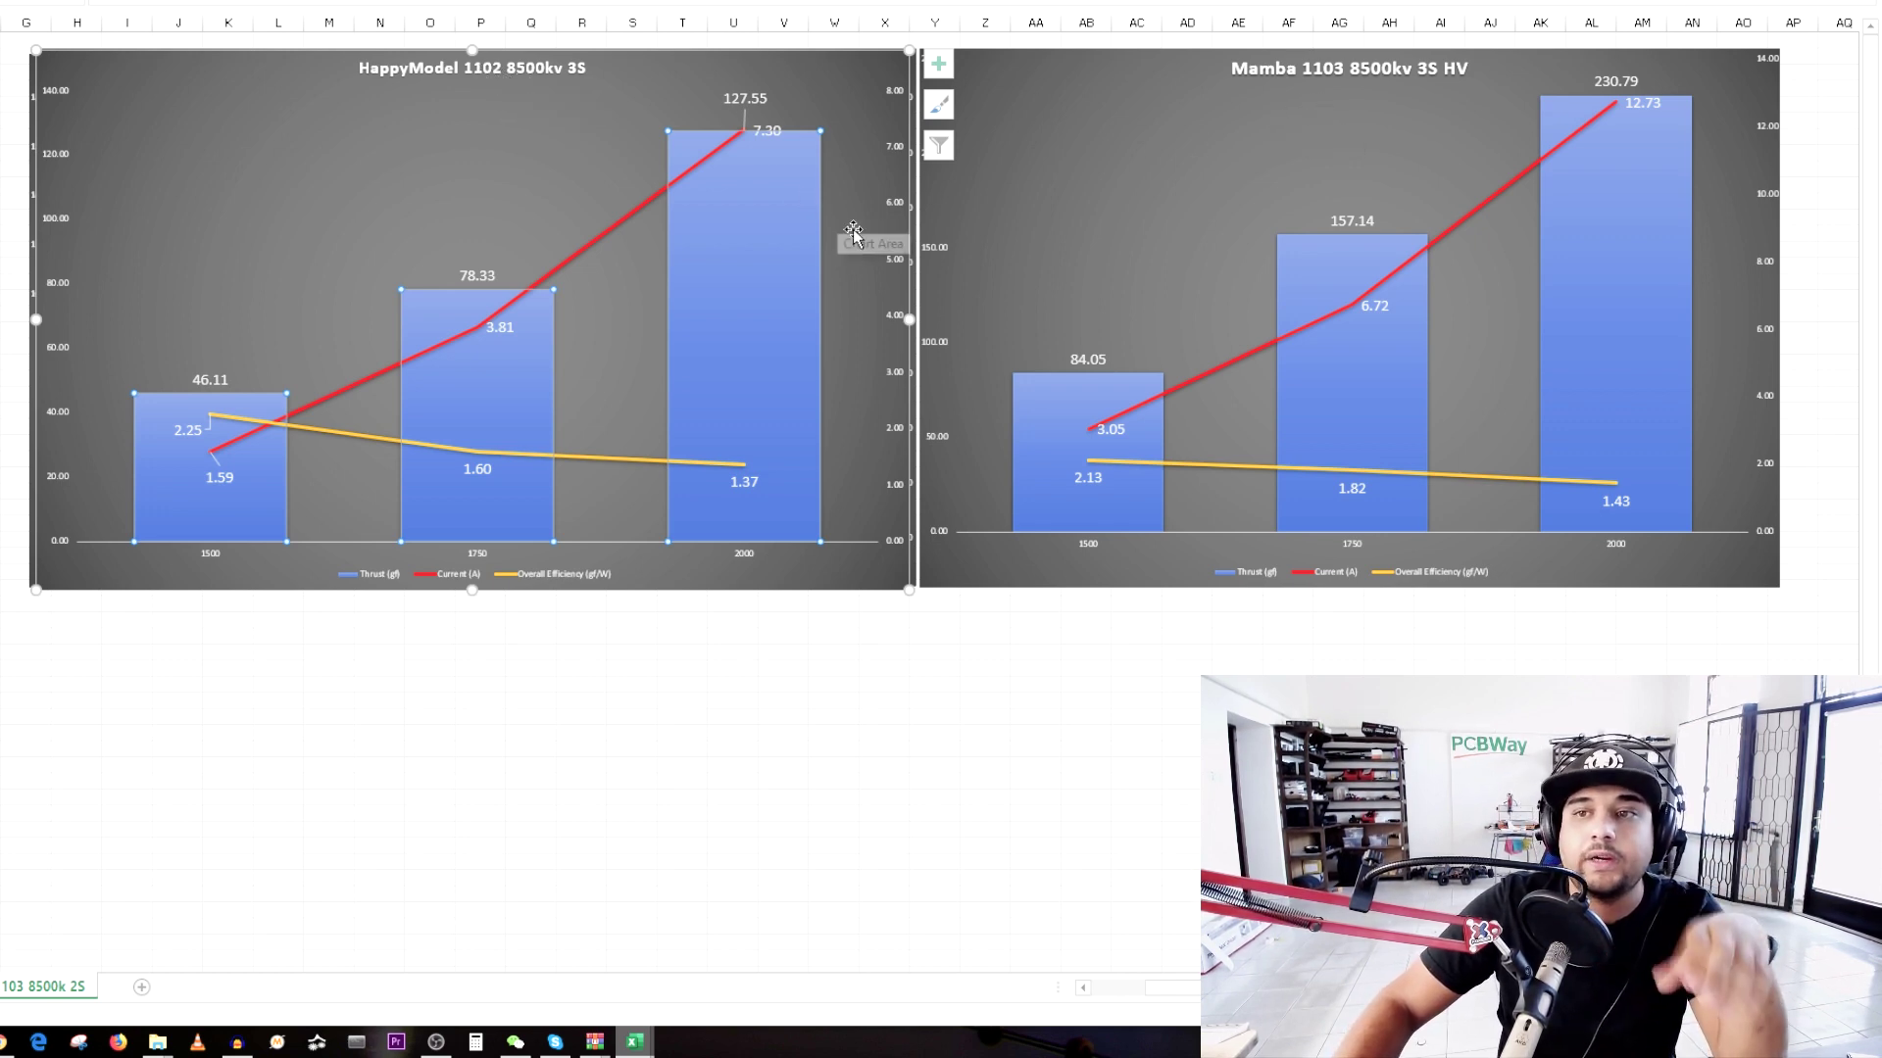
left_click(767, 157)
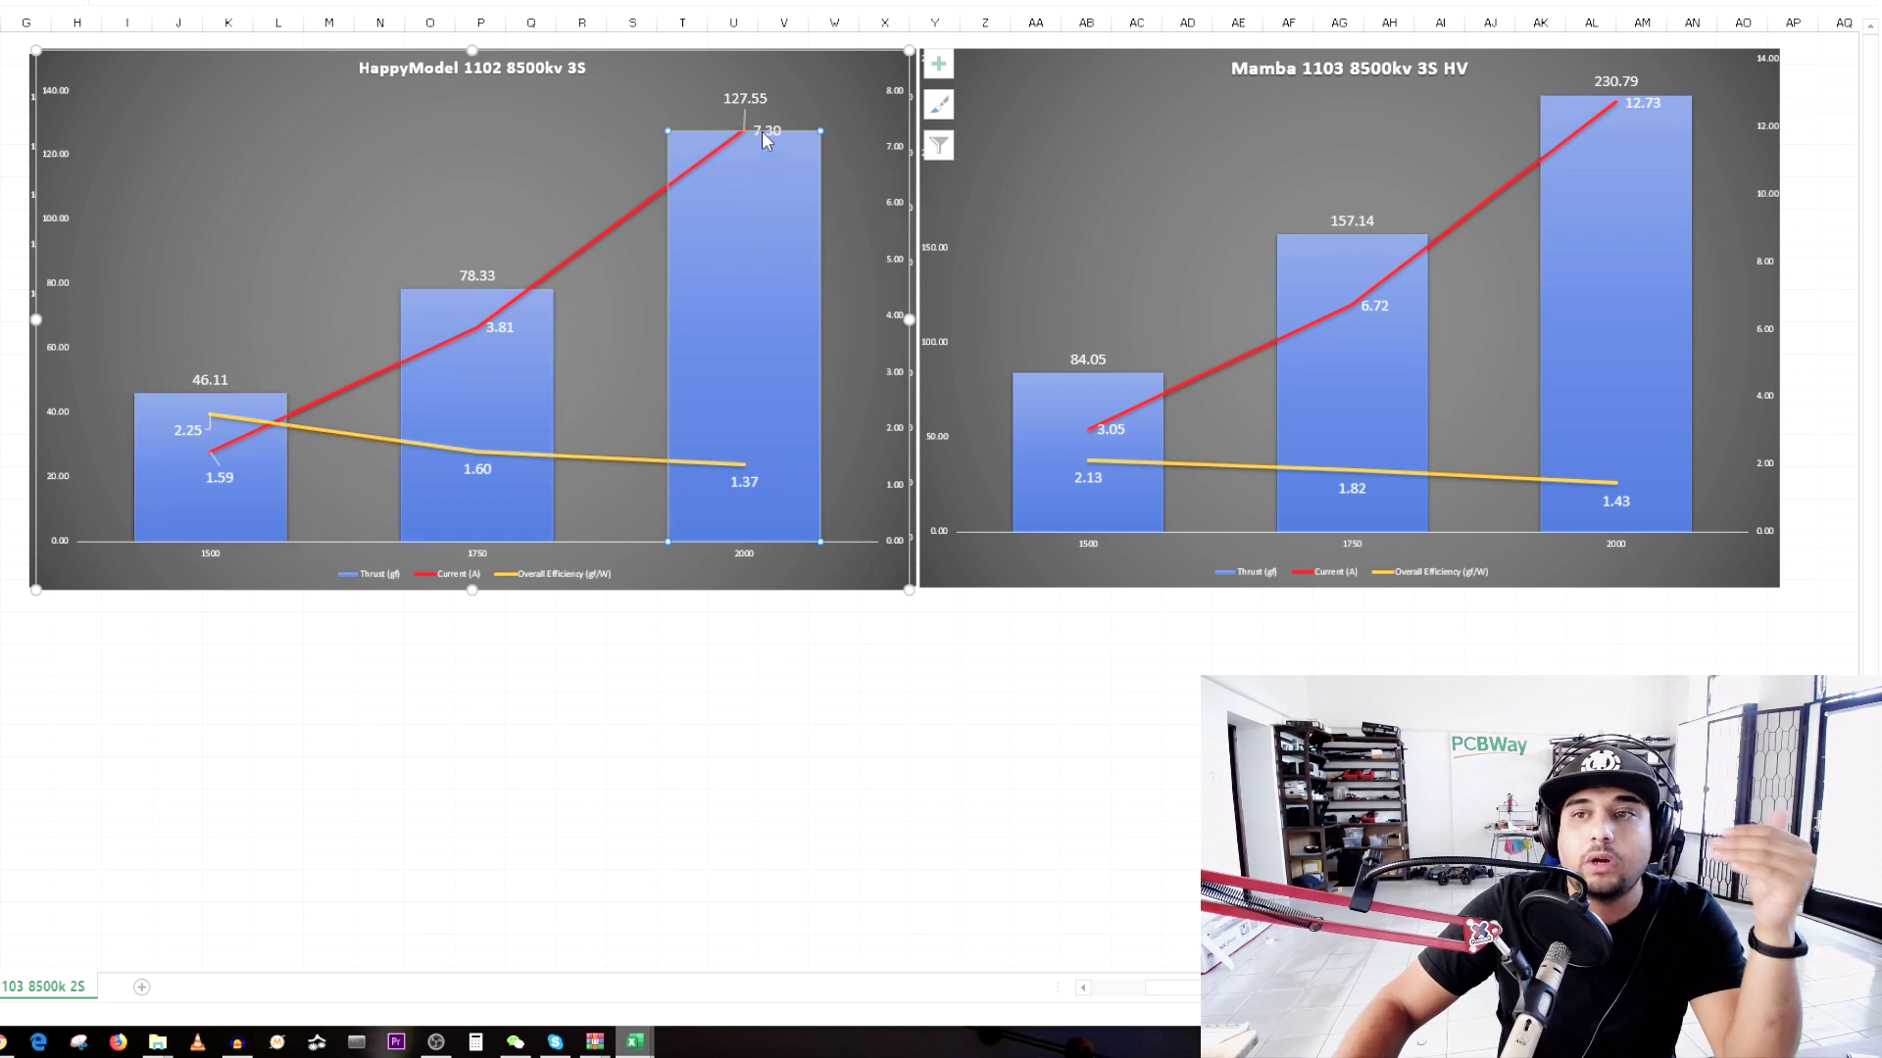
left_click(766, 135)
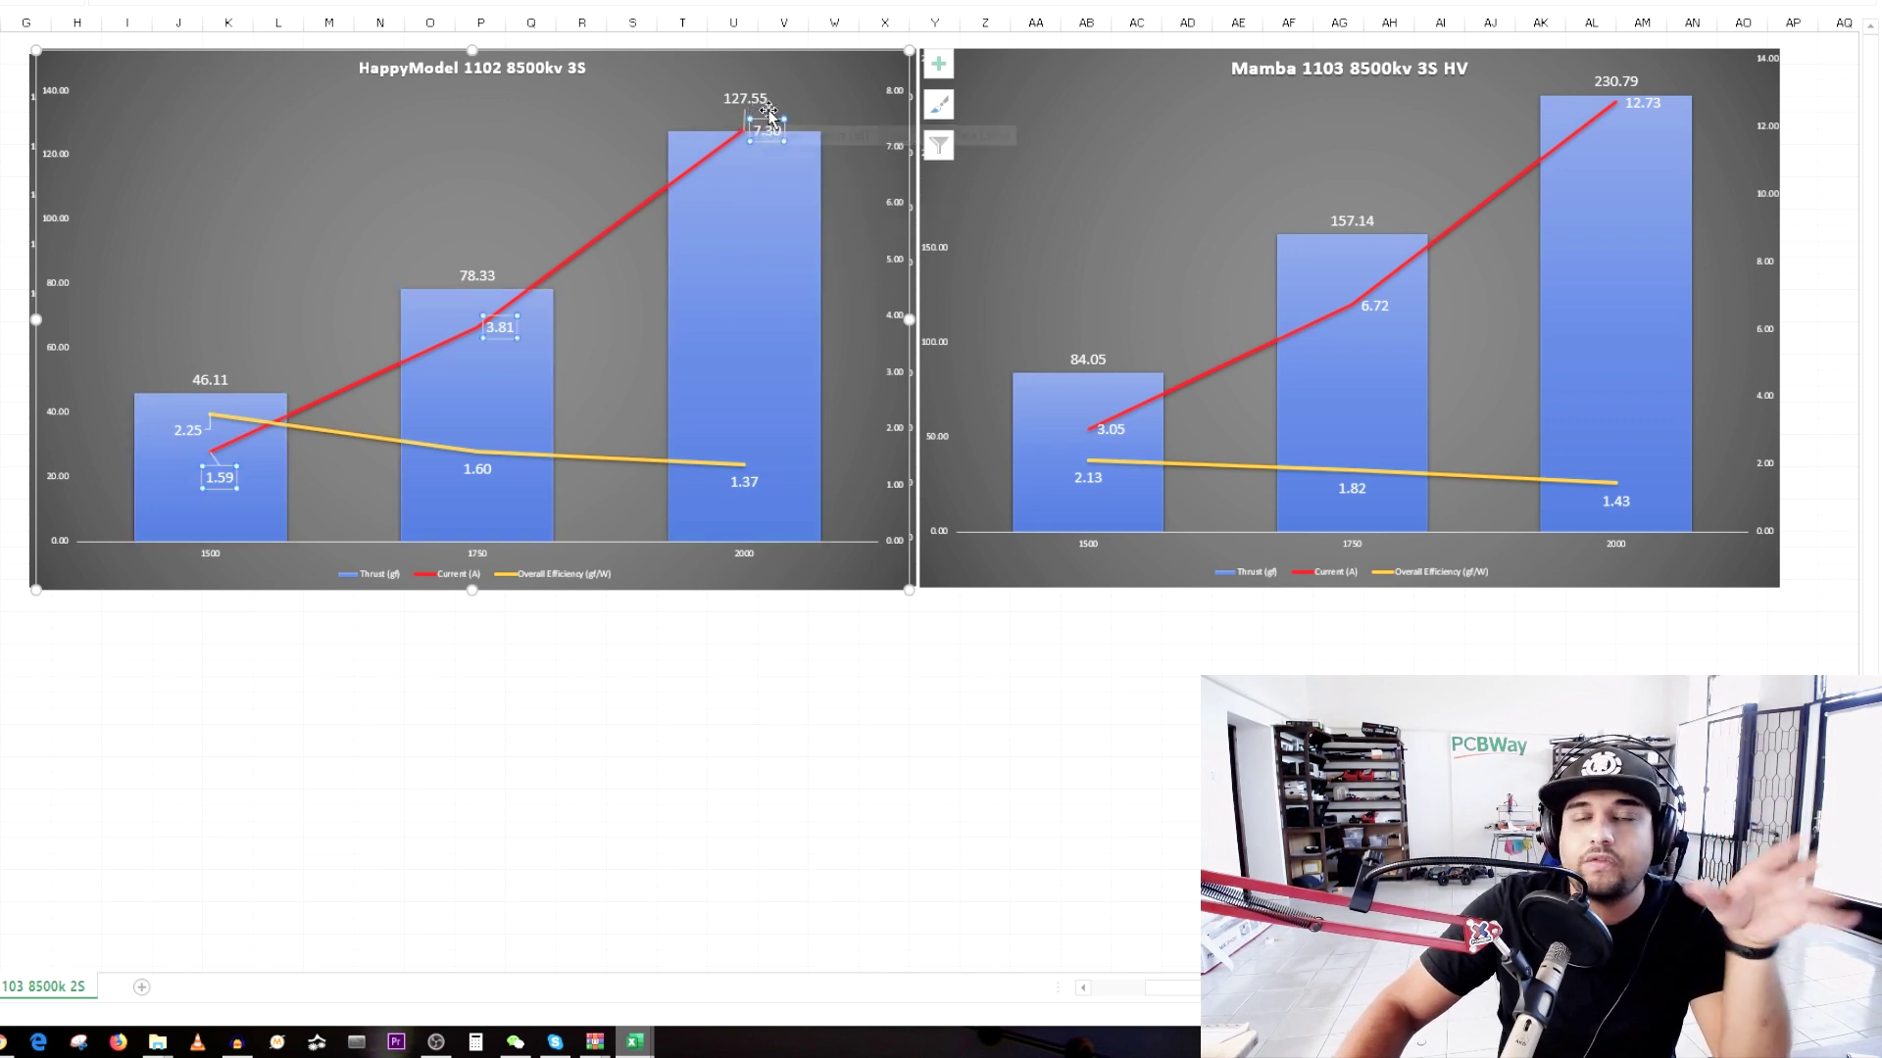
left_click(773, 163)
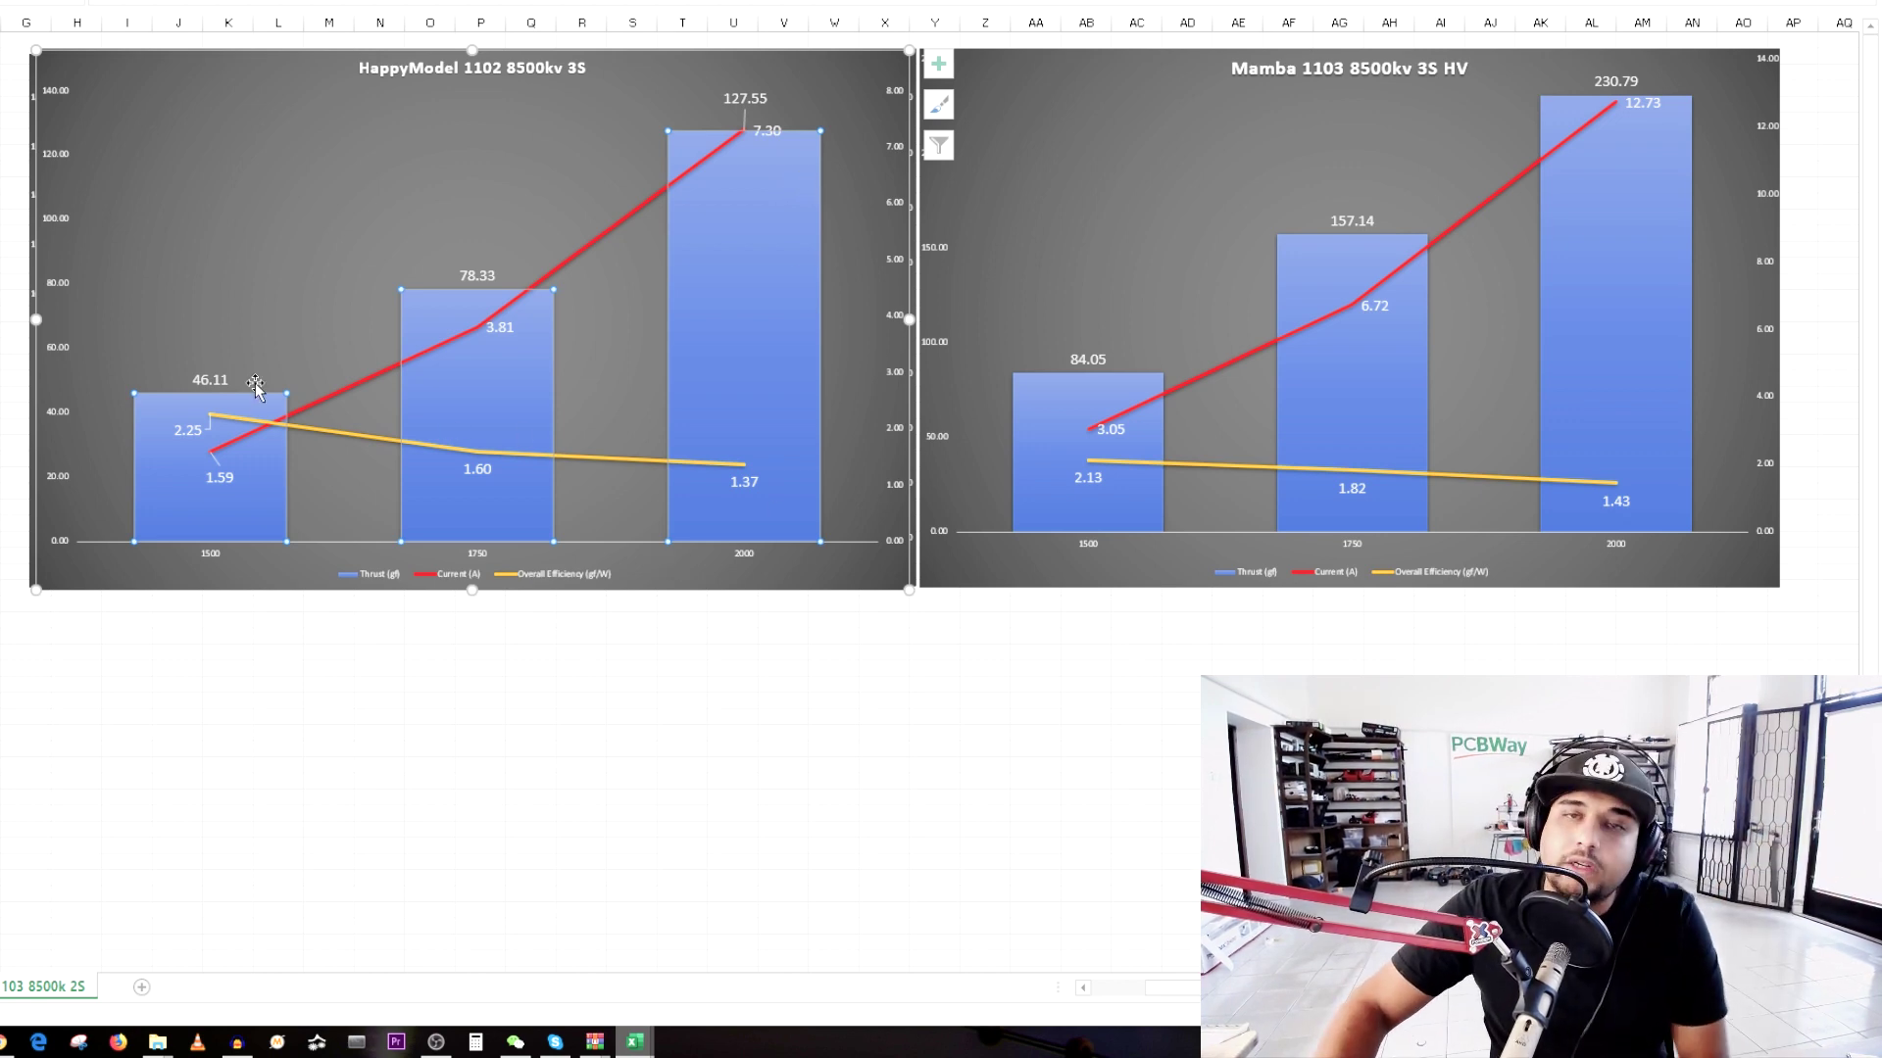
mouse_move(315, 411)
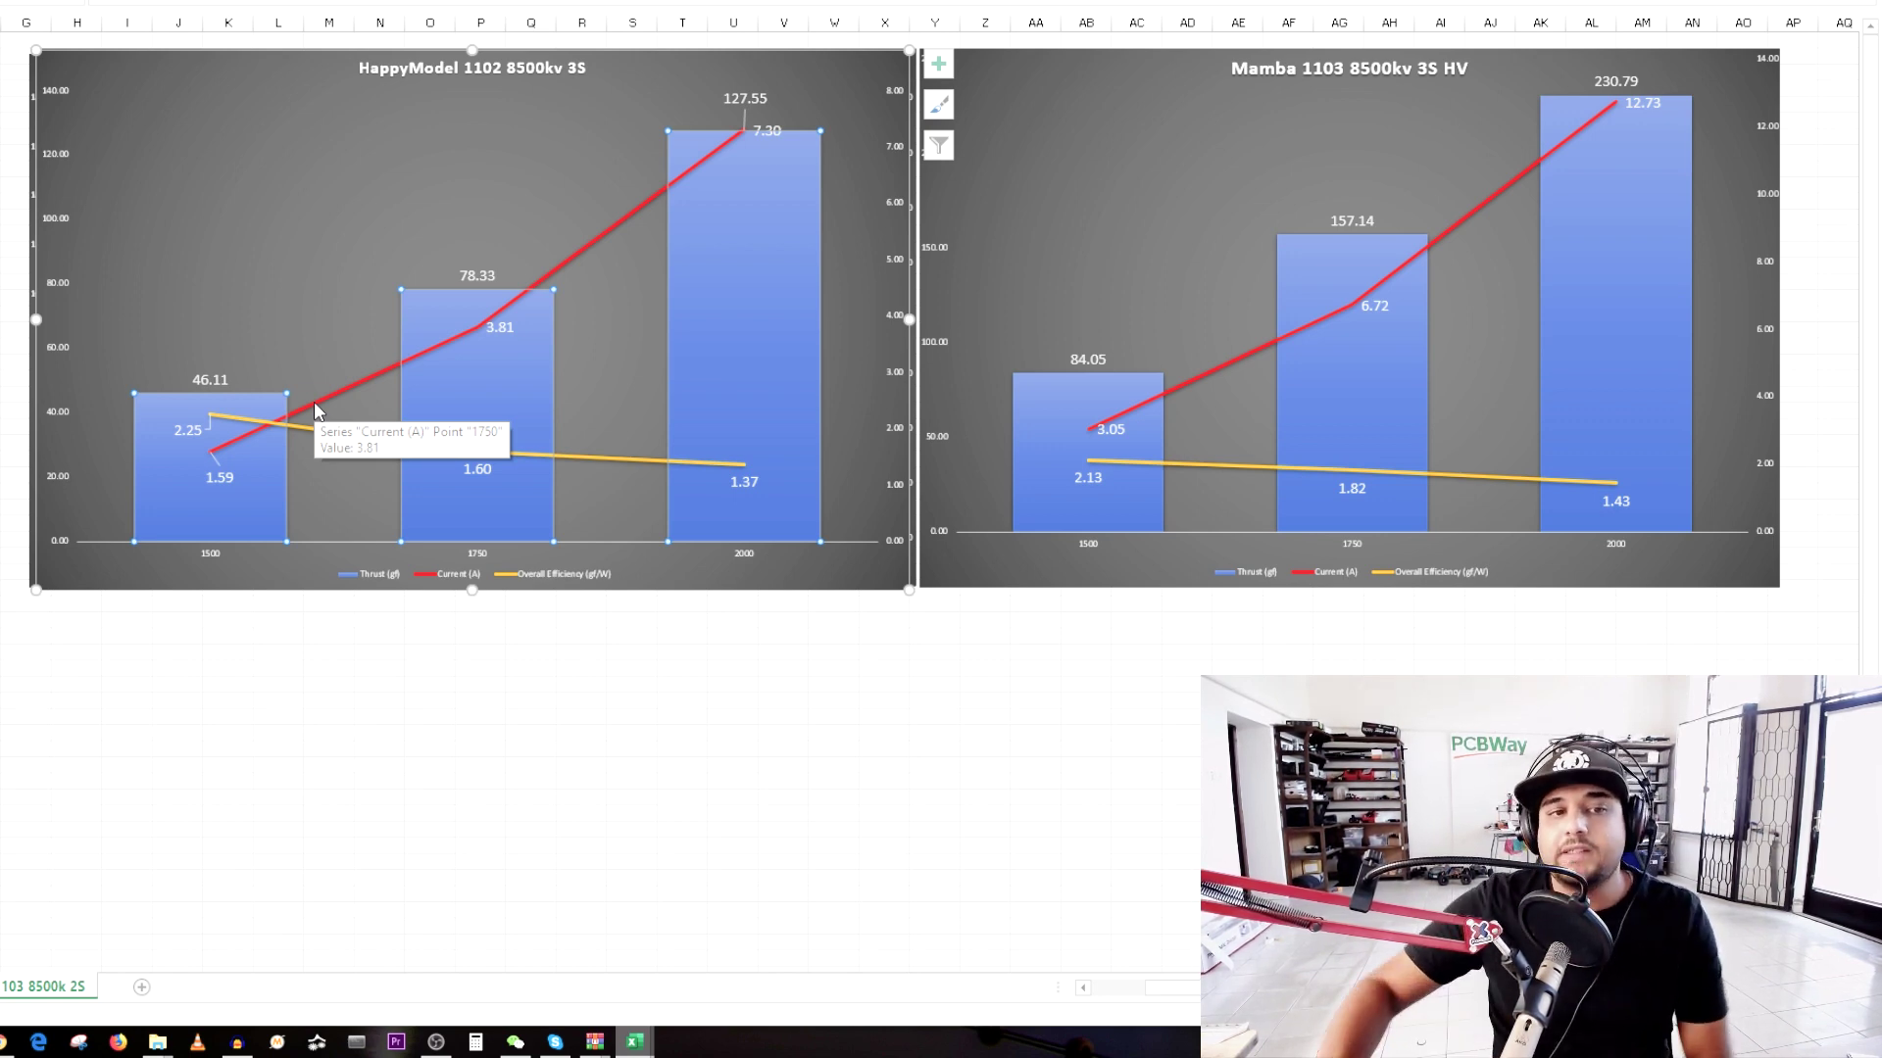
left_click(225, 477)
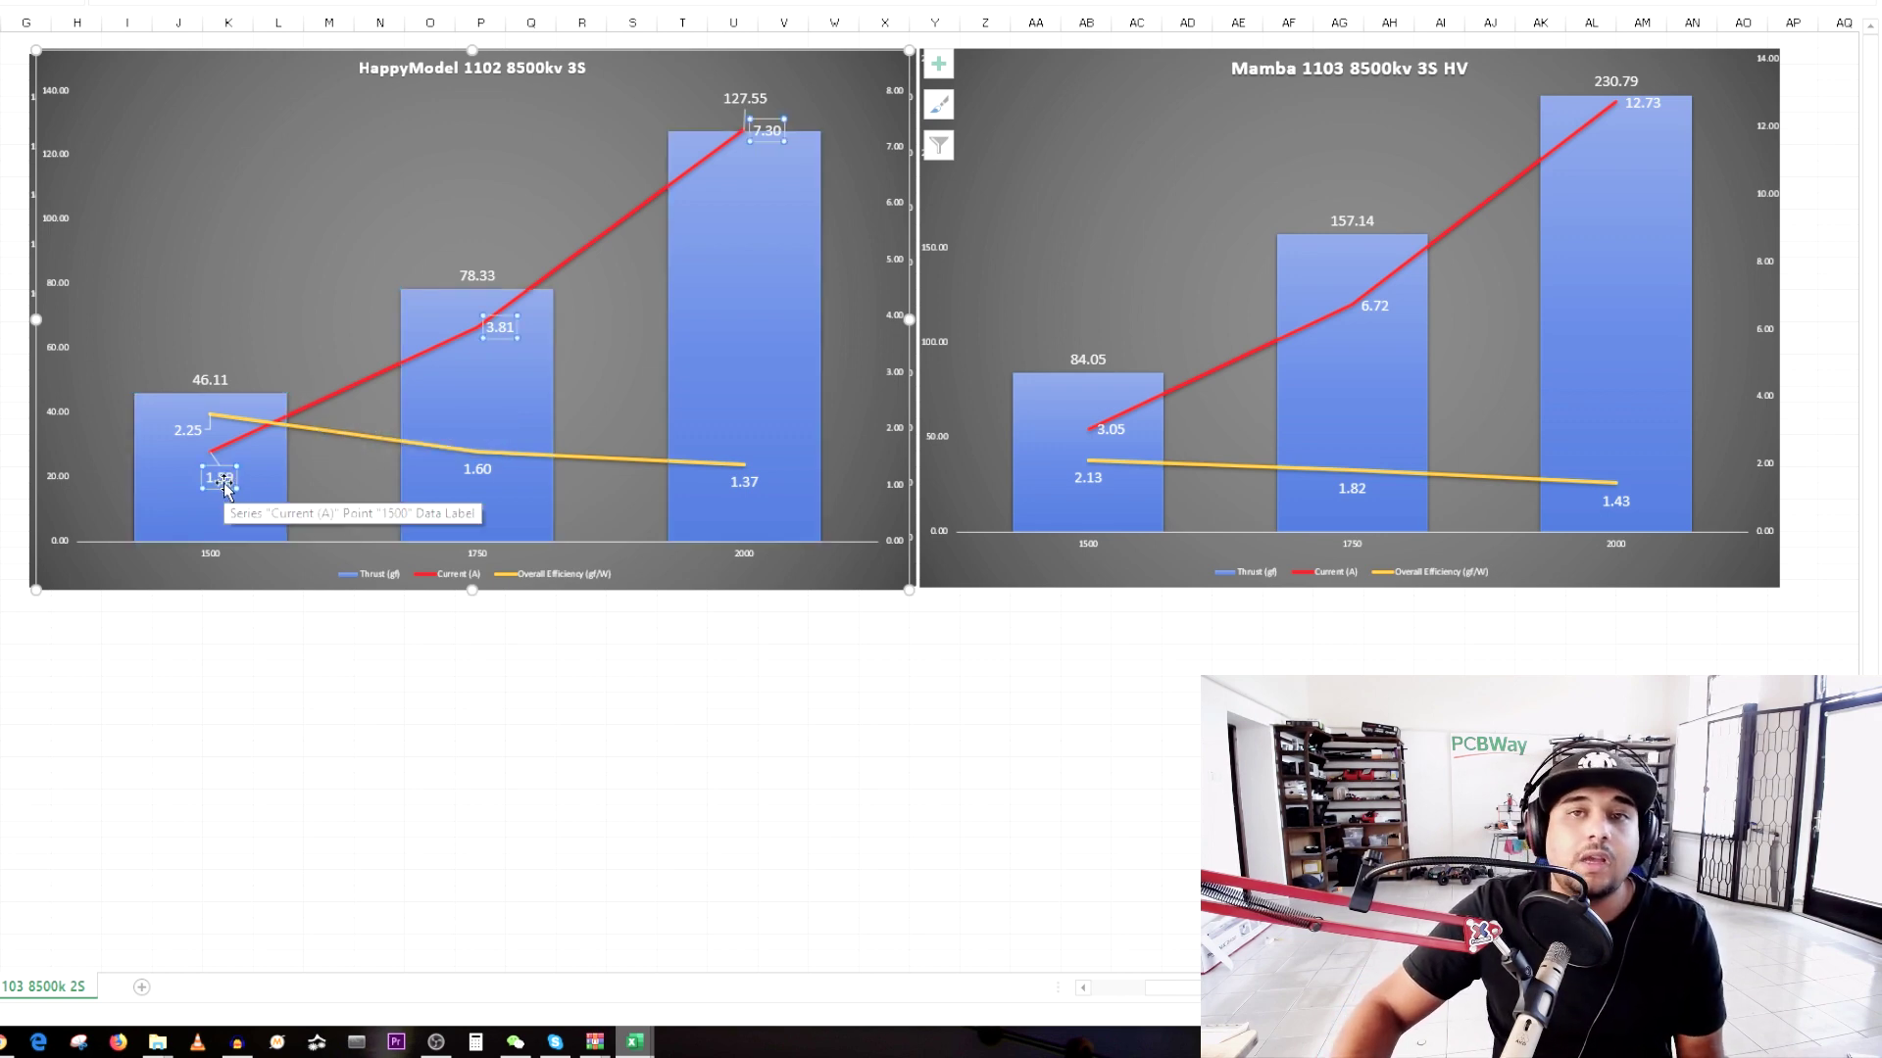
left_click(221, 385)
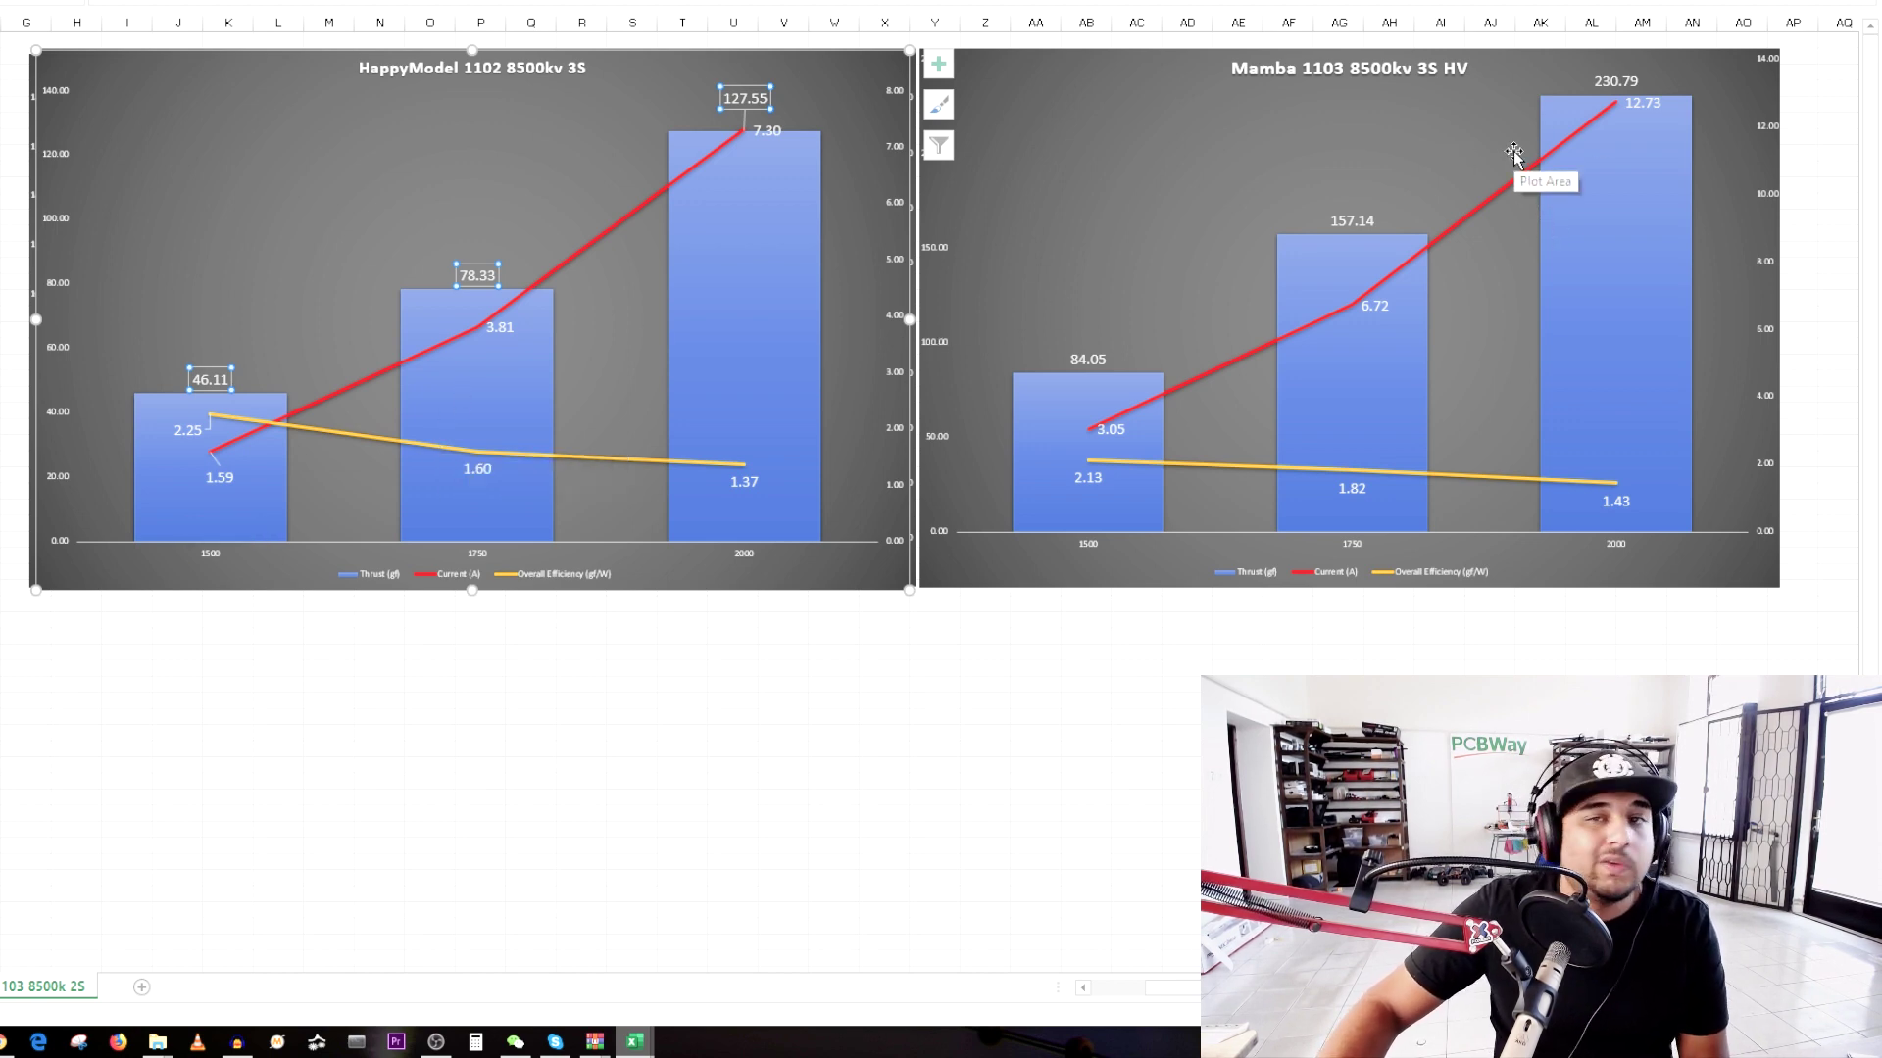
left_click(1615, 82)
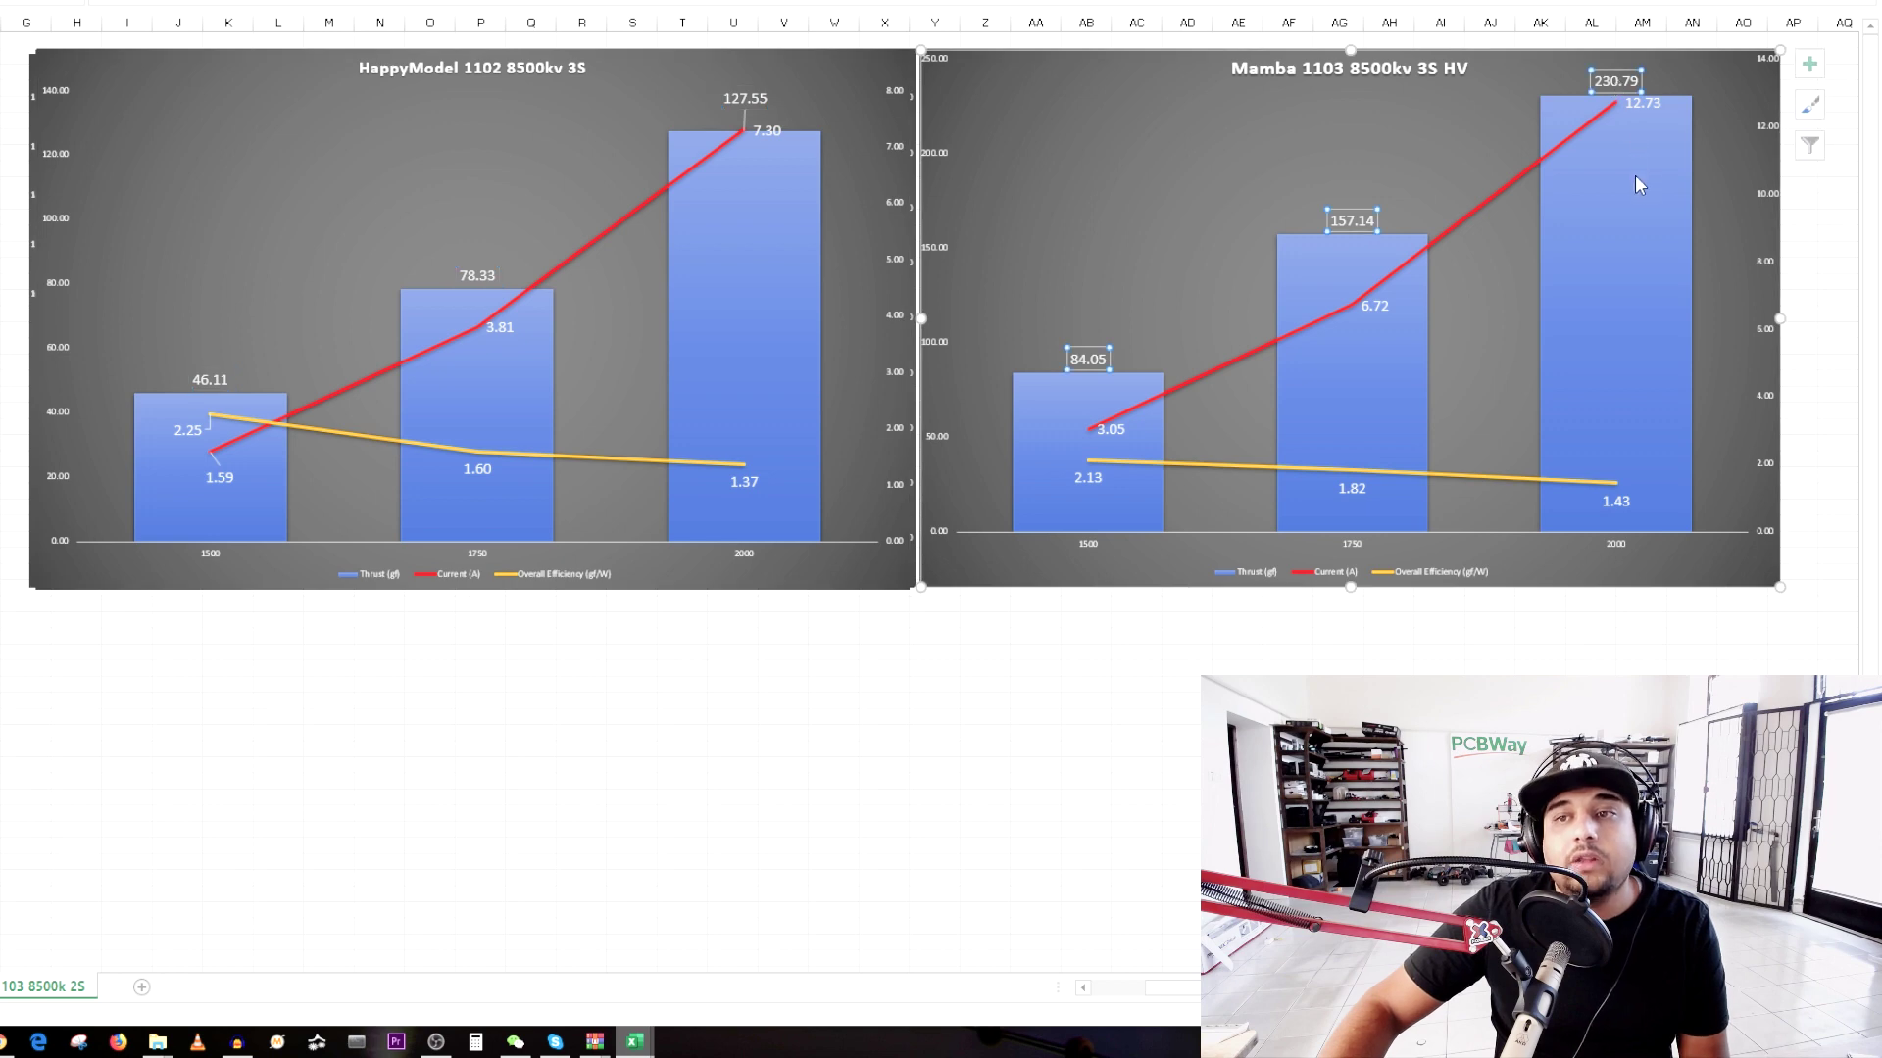
left_click(1643, 108)
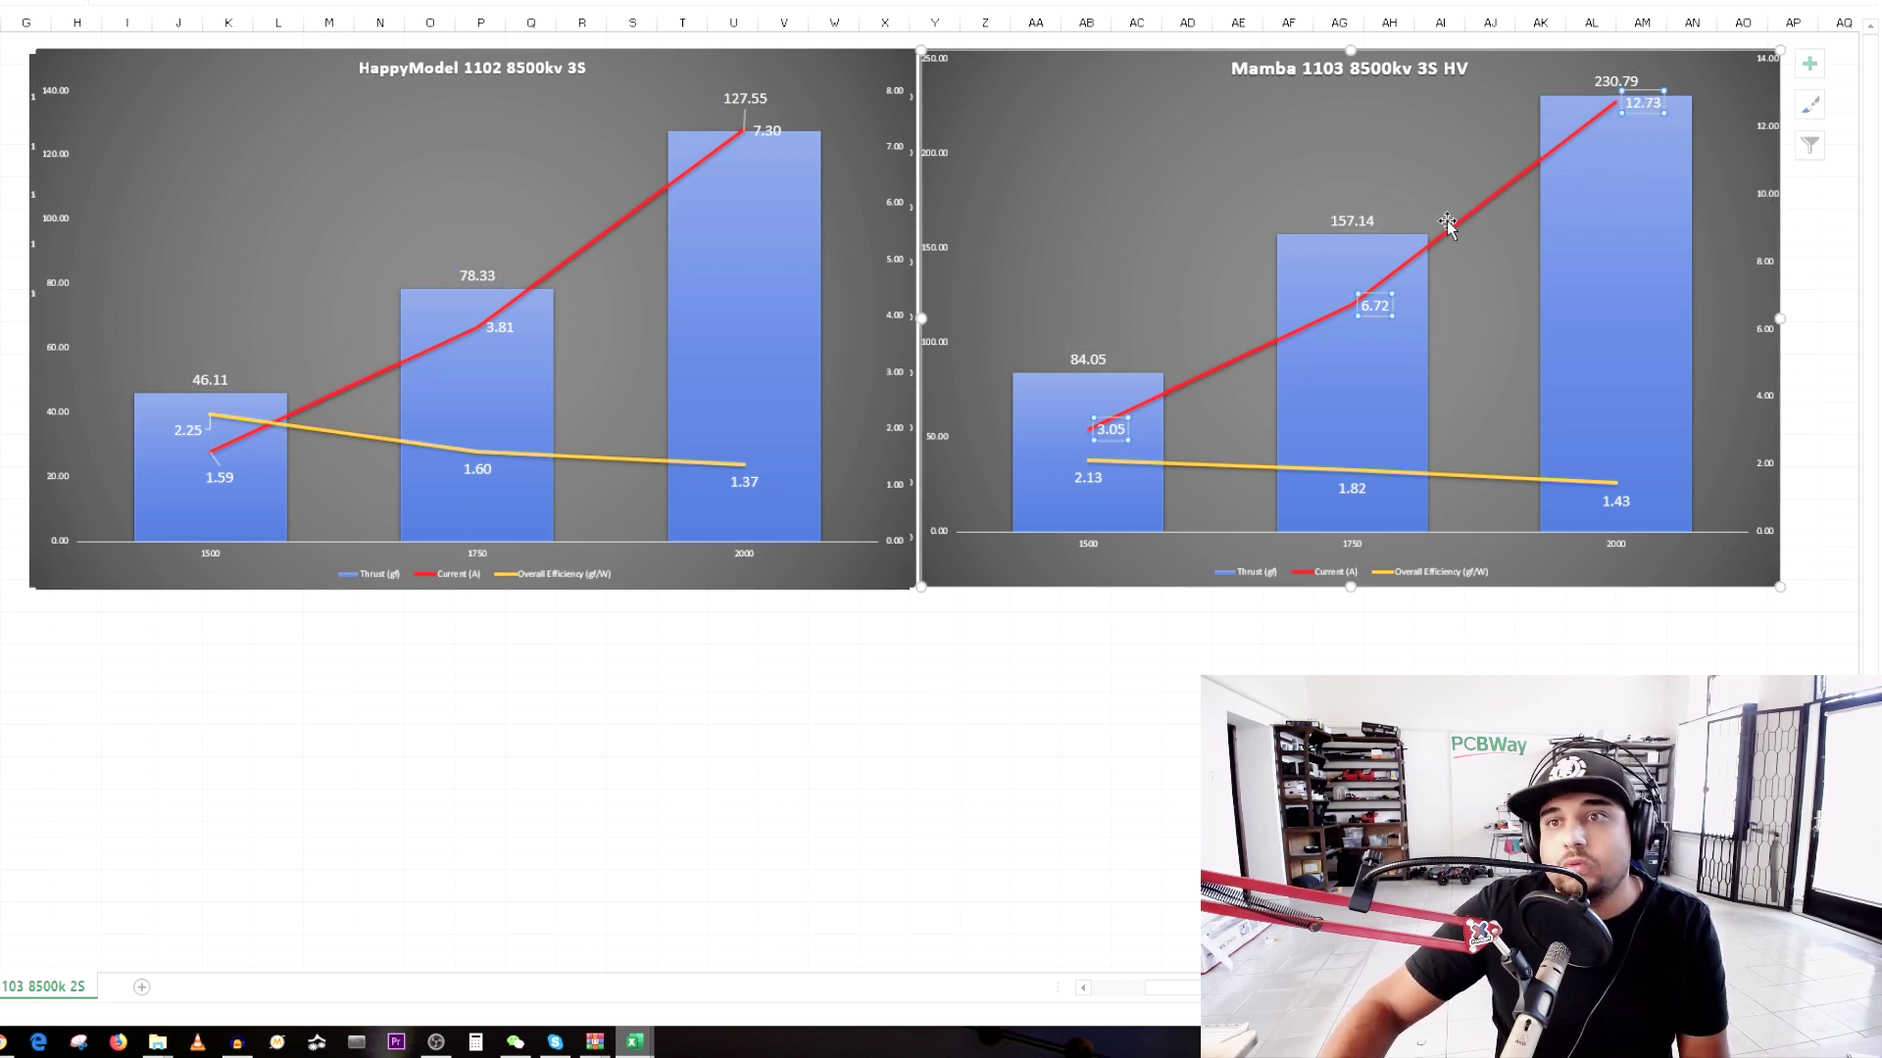
left_click(739, 198)
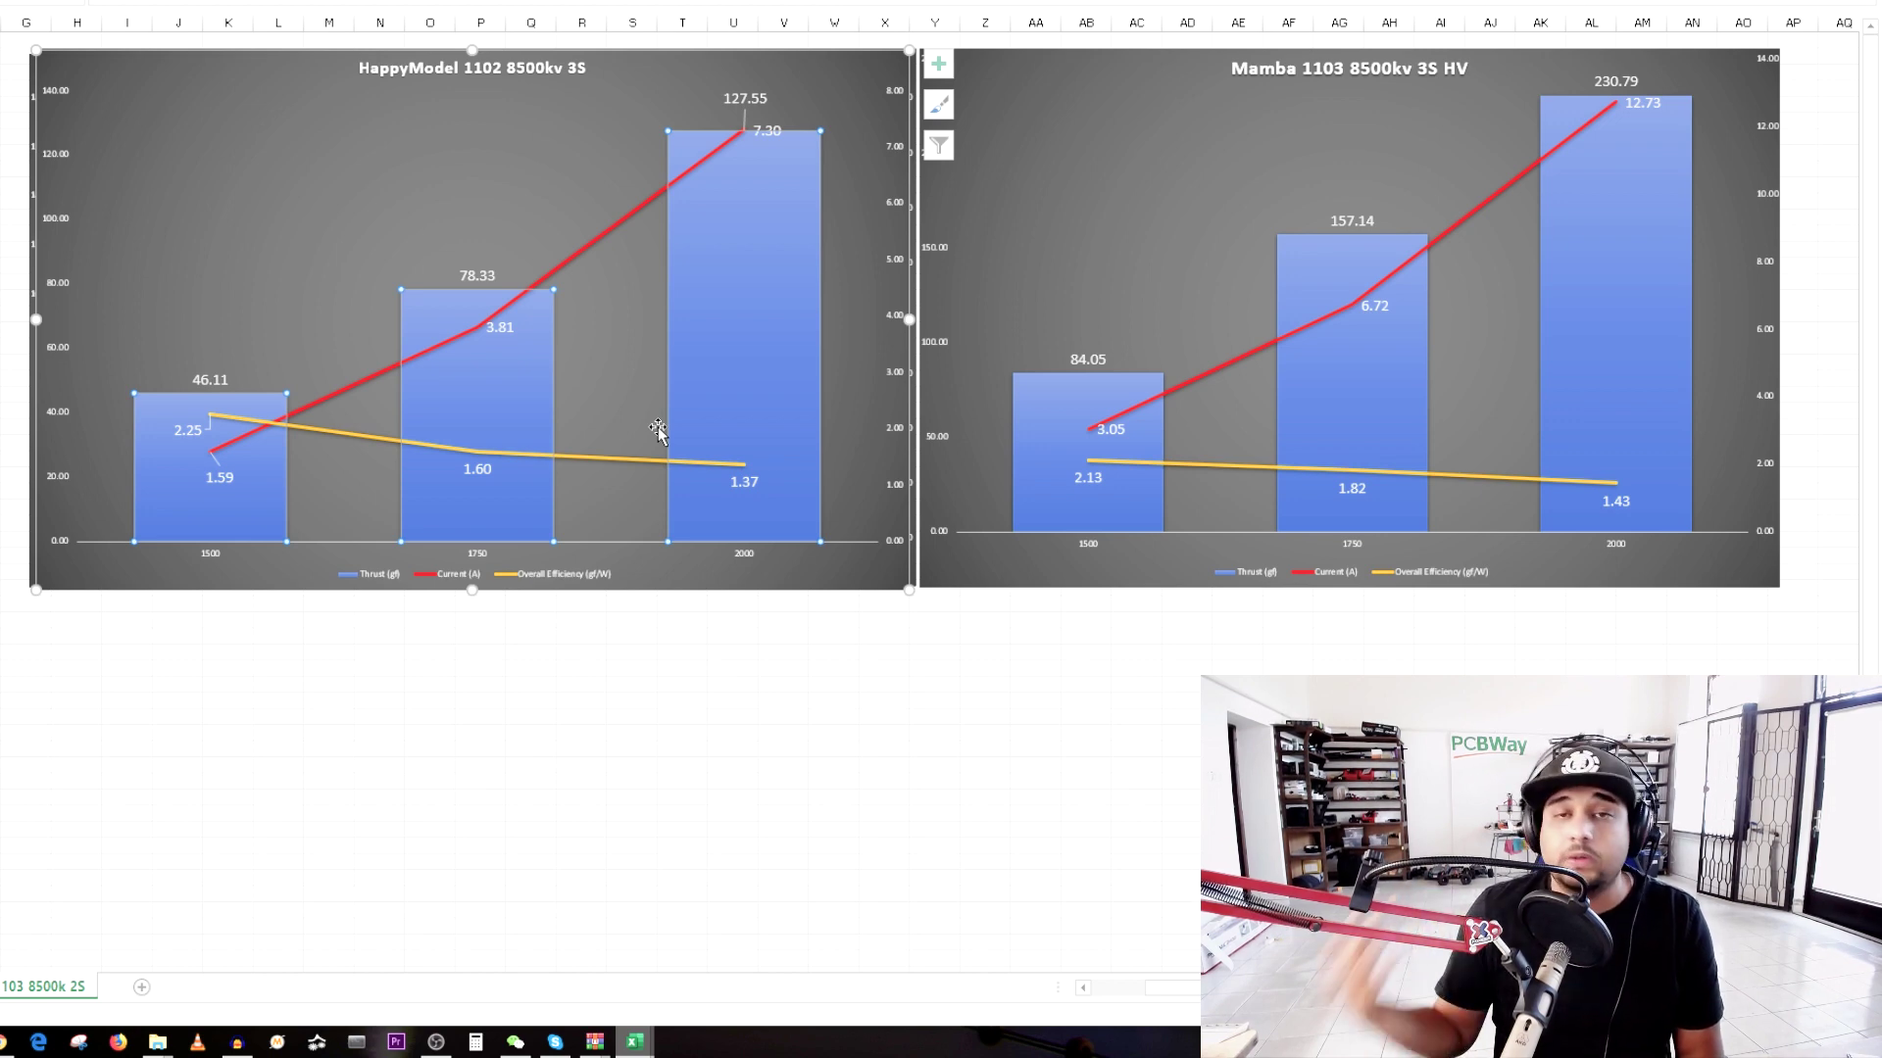
mouse_move(716, 459)
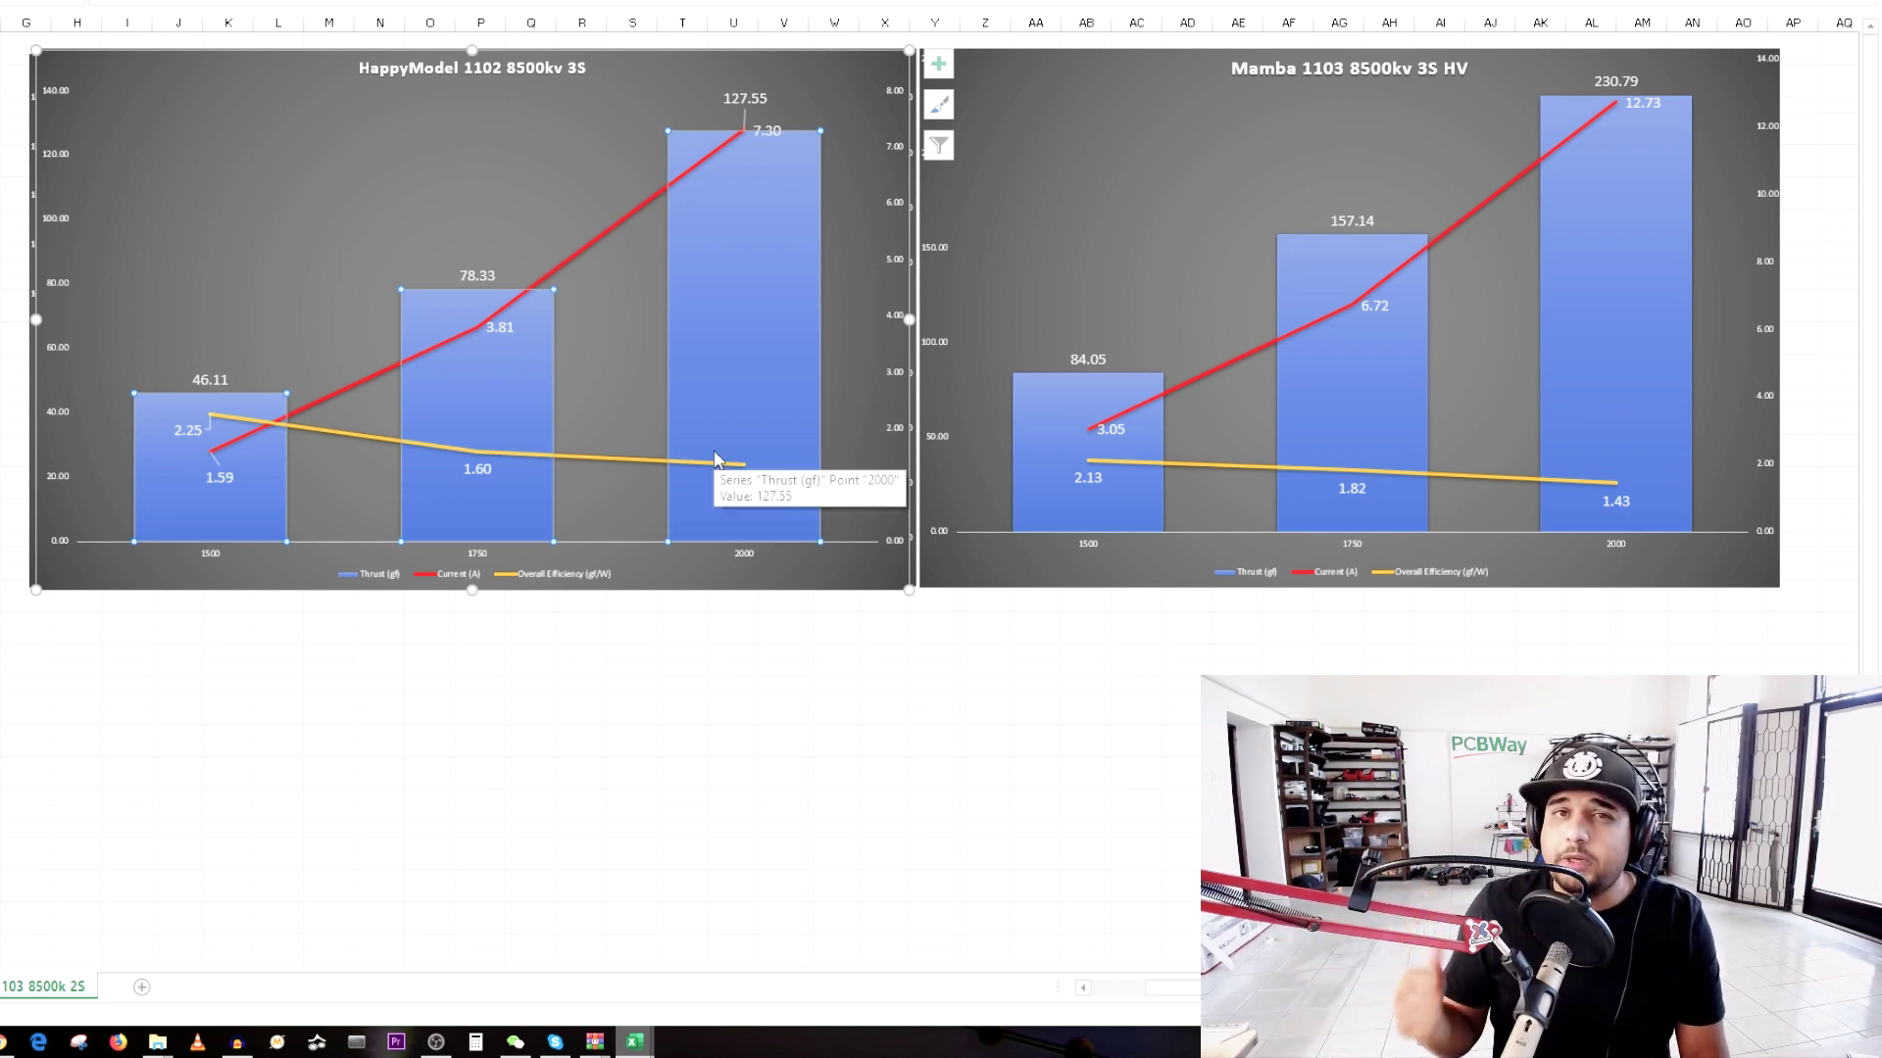